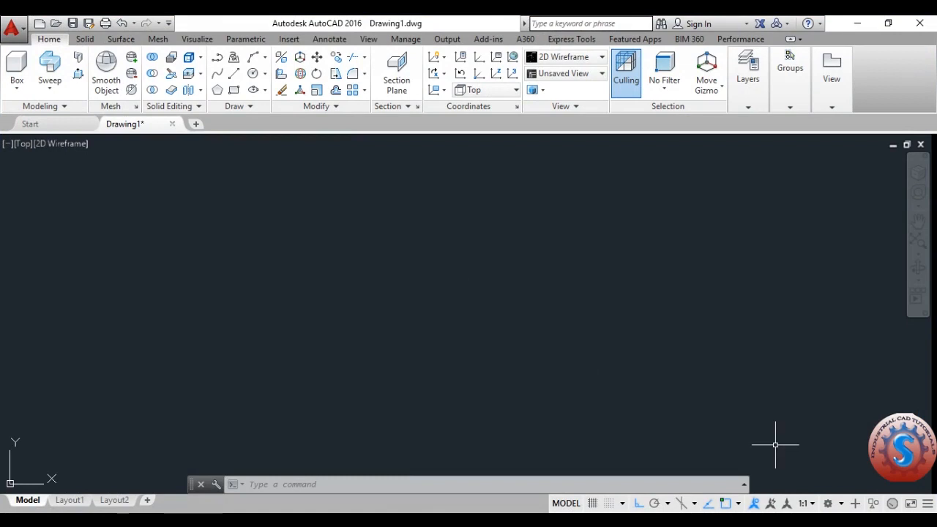
{"action": "left_click", "coordinate": [199, 91]}
{"action": "left_click", "coordinate": [199, 92]}
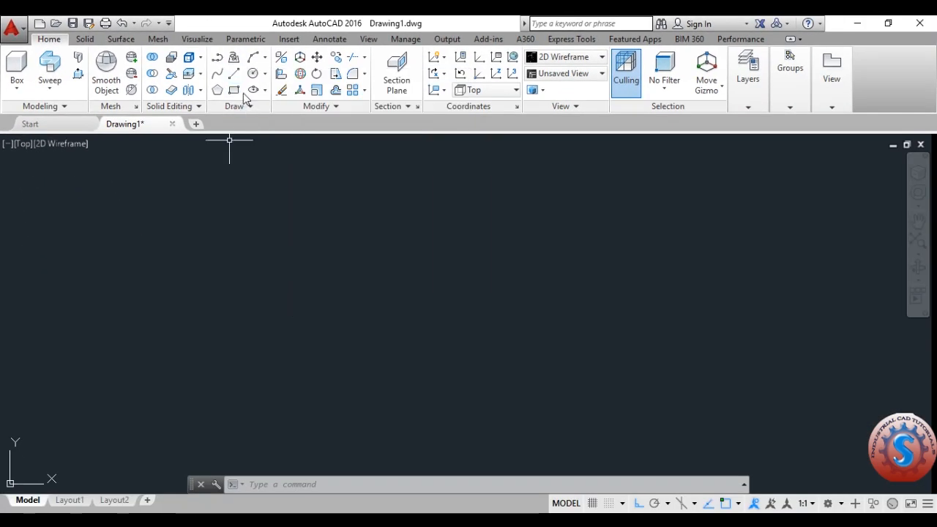
{"action": "left_click", "coordinate": [246, 111]}
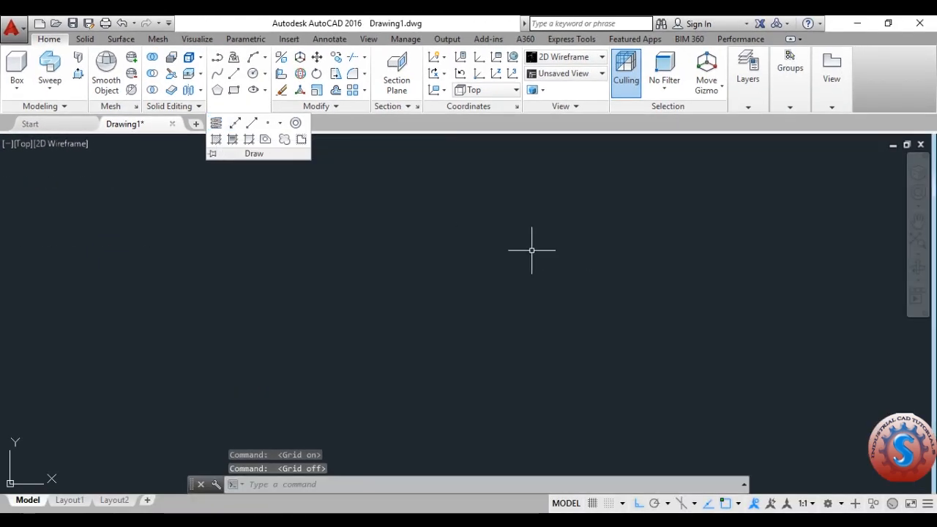
{"action": "left_click", "coordinate": [532, 251]}
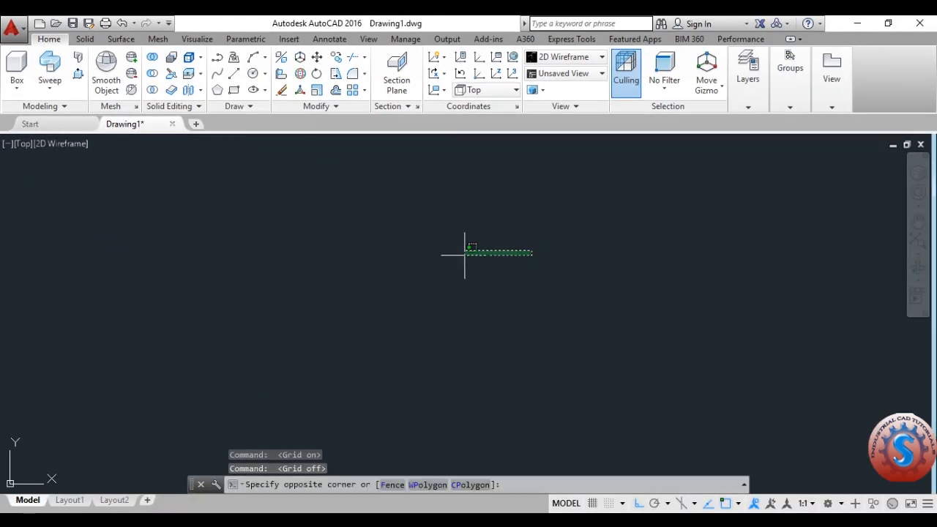
{"action": "key", "text": "Escape"}
{"action": "key", "text": "Escape"}
{"action": "key", "text": "Escape"}
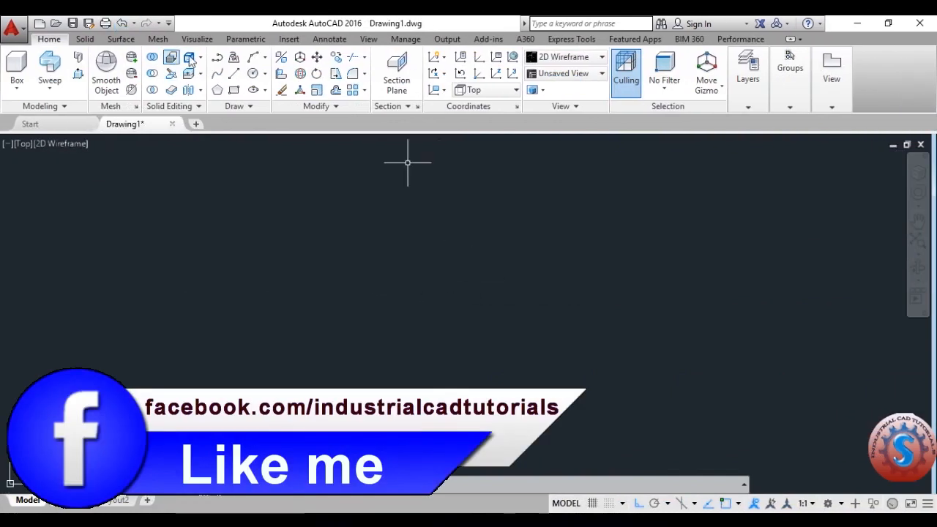
- Start a 3D polyline with a horizontal segment running right, followed by a free-angle segment rising to the right with Ortho off
{"action": "left_click", "coordinate": [234, 59]}
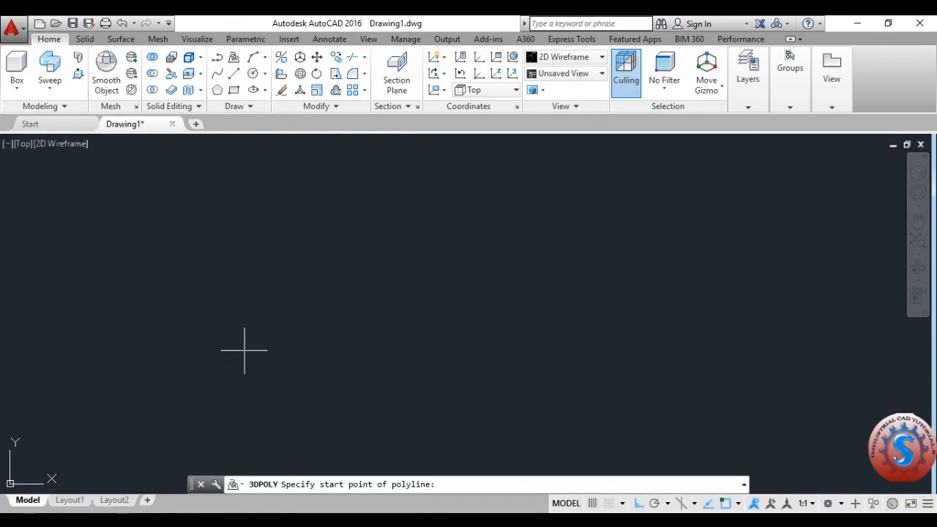
{"action": "left_click", "coordinate": [209, 338]}
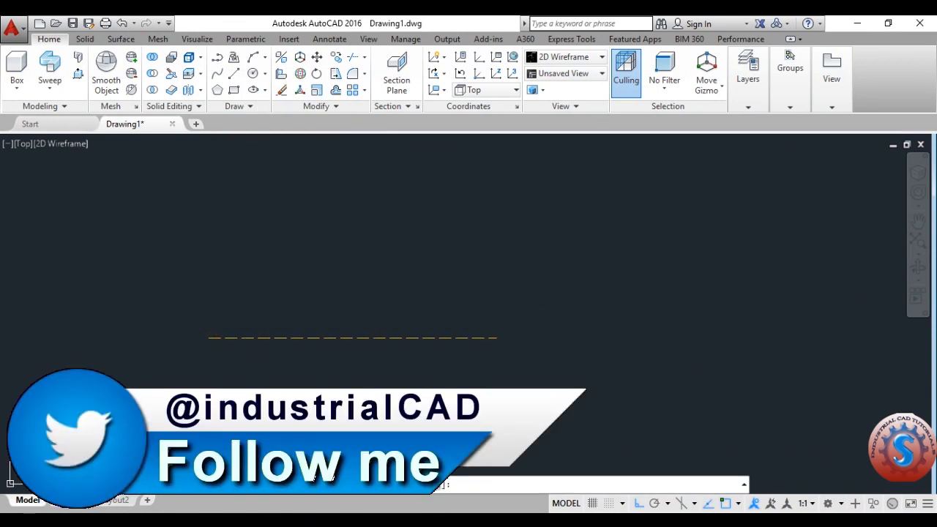
{"action": "left_click", "coordinate": [322, 338]}
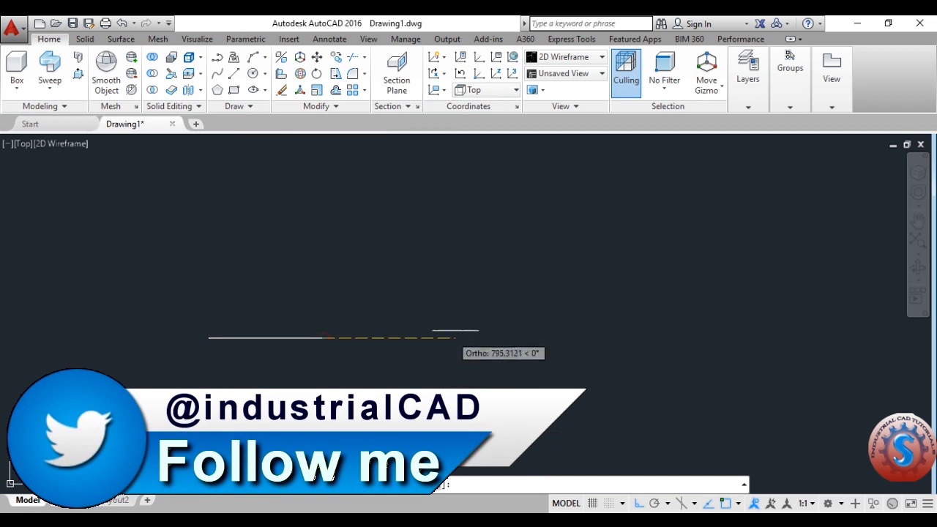
{"action": "left_click", "coordinate": [640, 505]}
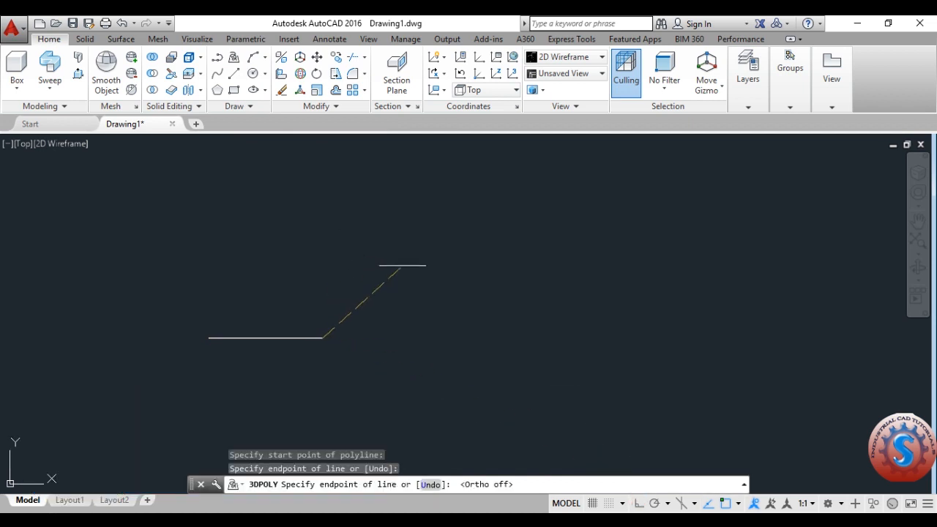
{"action": "left_click", "coordinate": [423, 264]}
{"action": "middle_click_drag", "start_coordinate": [545, 255], "coordinate": [491, 270]}
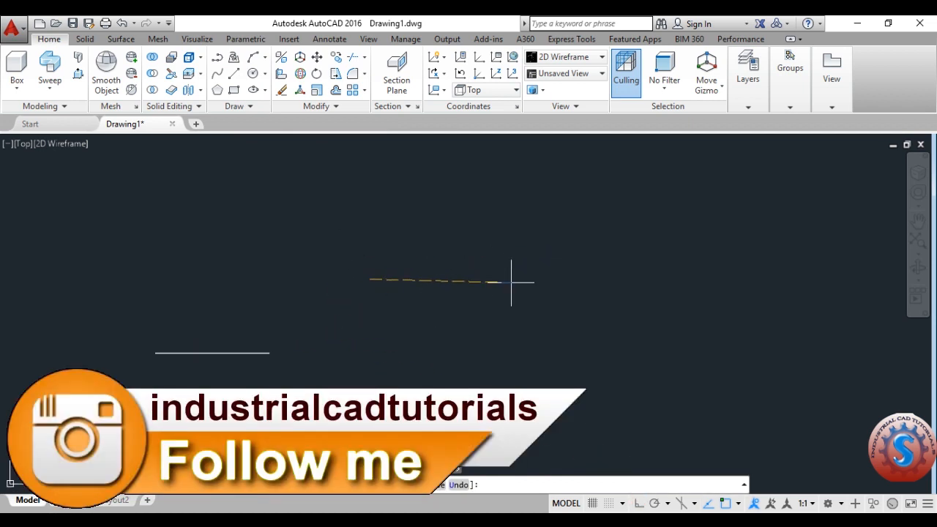
- Continue the 3D polyline with a horizontal segment using Ortho, followed by a second upward-sloping segment with Ortho off
{"action": "left_click", "coordinate": [640, 505]}
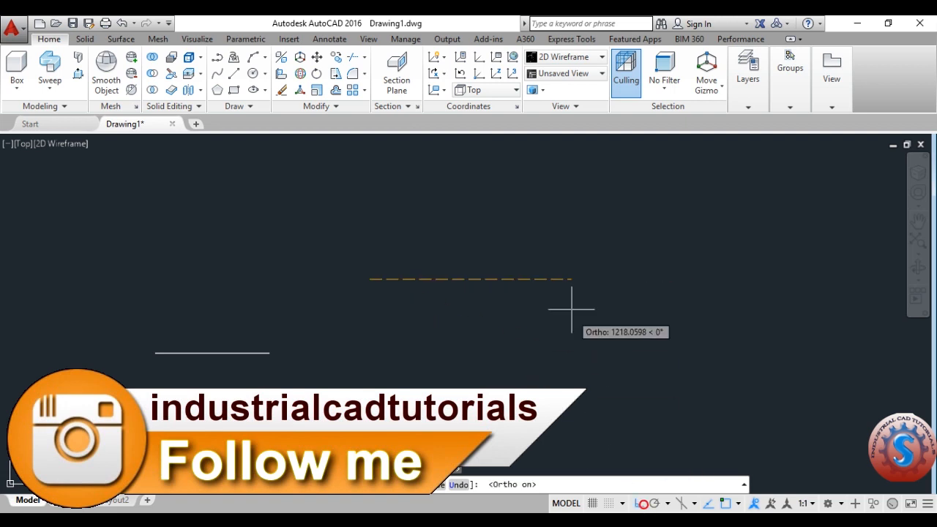
{"action": "middle_click_drag", "start_coordinate": [566, 300], "coordinate": [537, 325]}
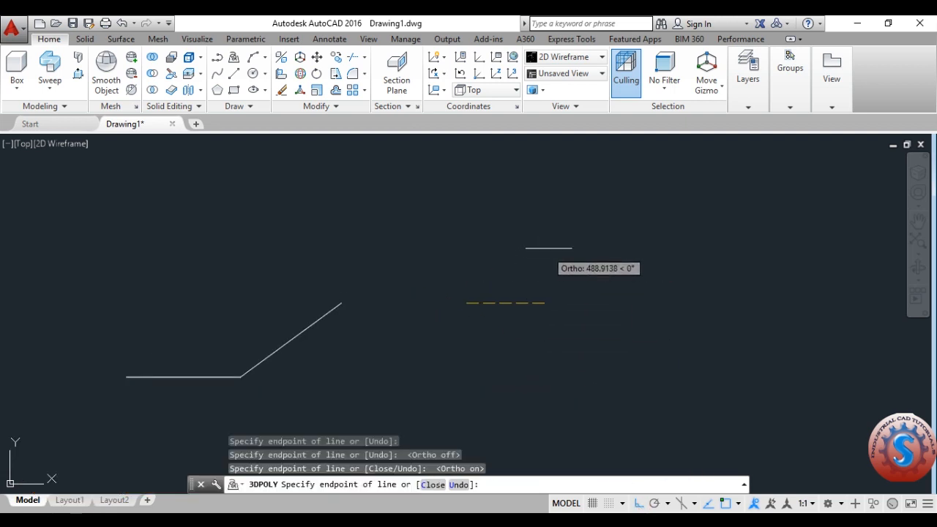
{"action": "left_click", "coordinate": [639, 503]}
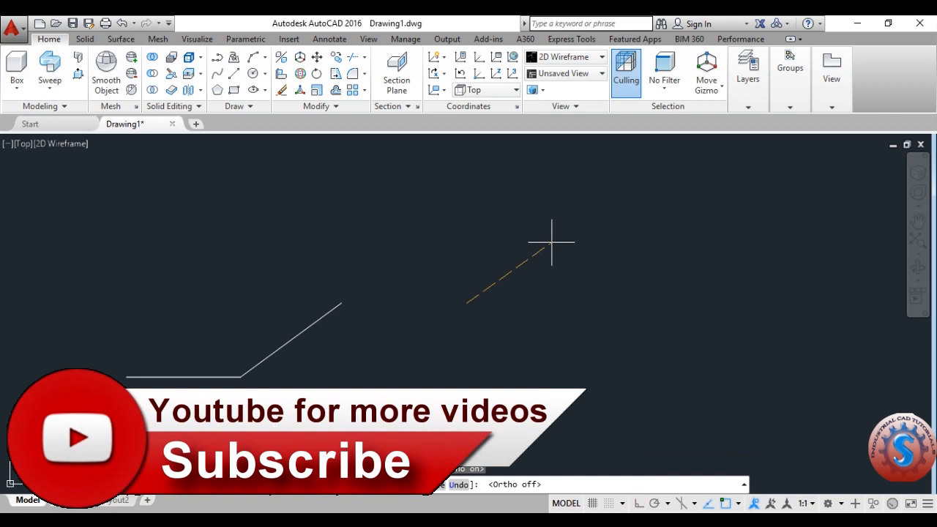
{"action": "mouse_move", "coordinate": [622, 275]}
{"action": "middle_mouse_down"}
{"action": "mouse_move", "coordinate": [583, 263]}
{"action": "mouse_move", "coordinate": [594, 249]}
{"action": "middle_mouse_up"}
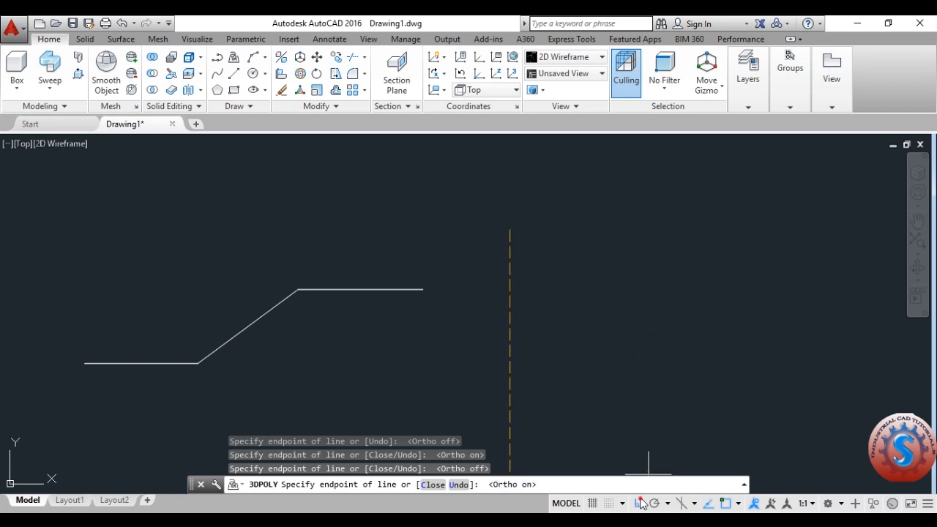
- Finish the 3D polyline with Ortho on, adding an upper horizontal segment and a vertical segment going down at its end
{"action": "left_click", "coordinate": [603, 240]}
{"action": "scroll", "coordinate": [584, 302], "scroll_direction": "down", "scroll_amount": 2}
{"action": "middle_click_drag", "start_coordinate": [584, 303], "coordinate": [585, 275]}
{"action": "scroll", "coordinate": [585, 274], "scroll_direction": "up", "scroll_amount": 2}
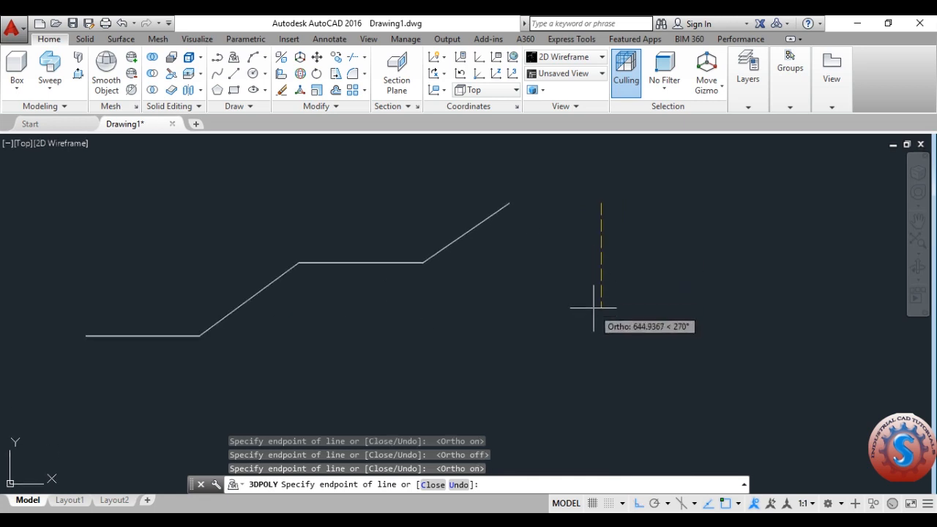
{"action": "left_click", "coordinate": [595, 299]}
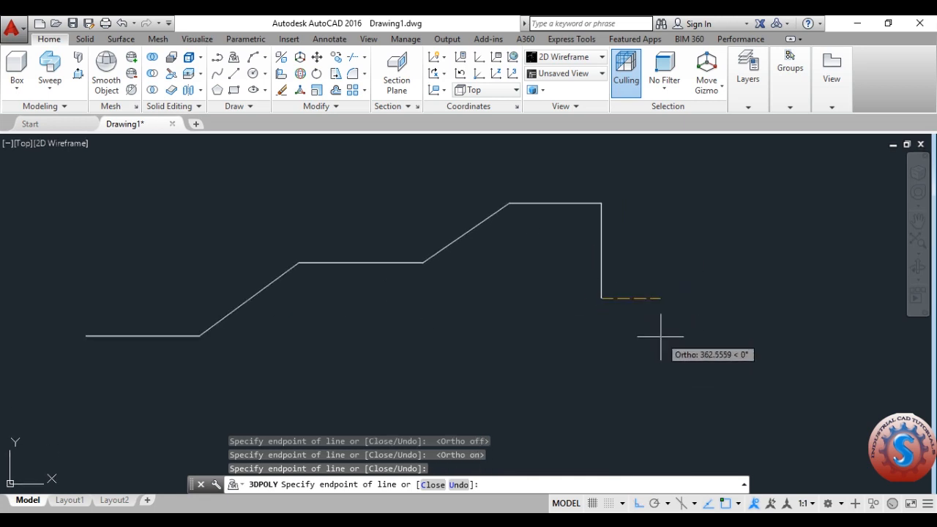
{"action": "key", "text": "Escape"}
{"action": "key", "text": "Escape"}
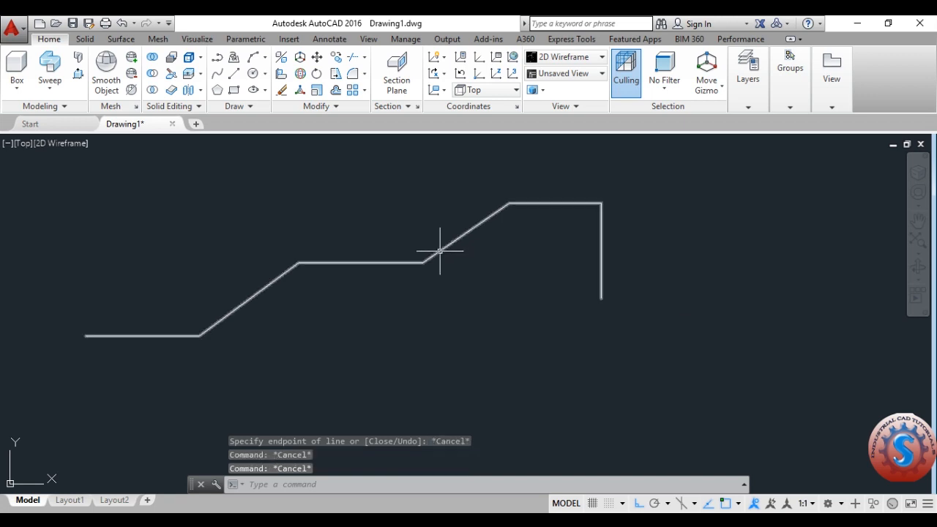
{"action": "middle_click_drag", "start_coordinate": [441, 256], "coordinate": [475, 287]}
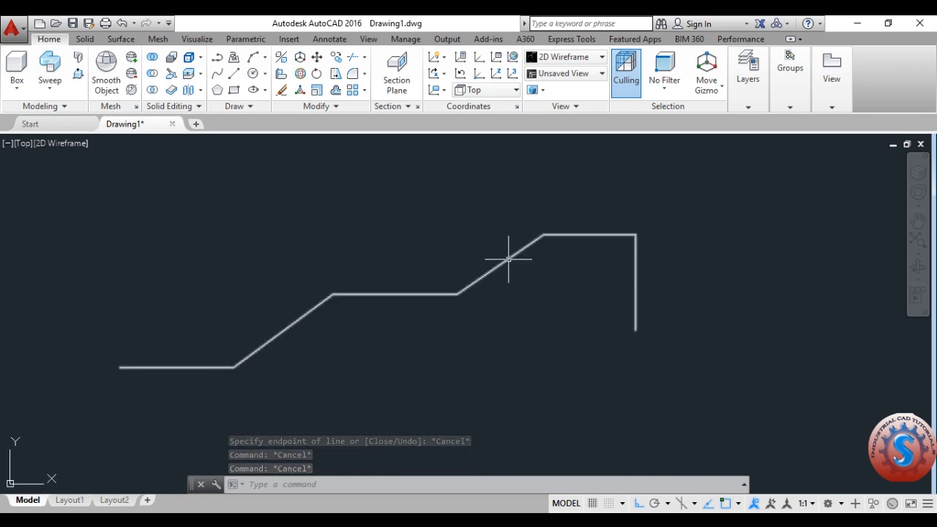
{"action": "scroll", "coordinate": [519, 256], "scroll_direction": "up", "scroll_amount": 2}
{"action": "scroll", "coordinate": [542, 282], "scroll_direction": "down", "scroll_amount": 3}
{"action": "scroll", "coordinate": [532, 264], "scroll_direction": "up", "scroll_amount": 2}
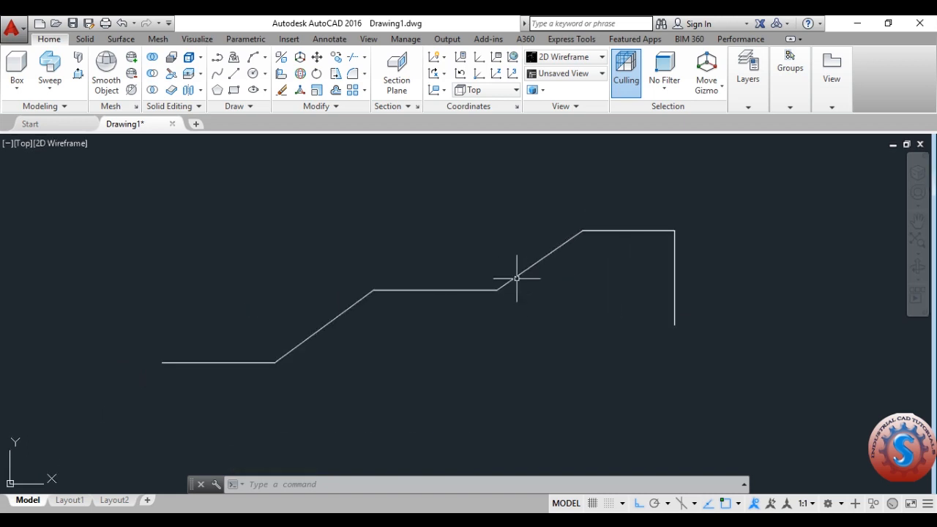
{"action": "scroll", "coordinate": [513, 268], "scroll_direction": "down", "scroll_amount": 4}
{"action": "scroll", "coordinate": [509, 267], "scroll_direction": "up", "scroll_amount": 3}
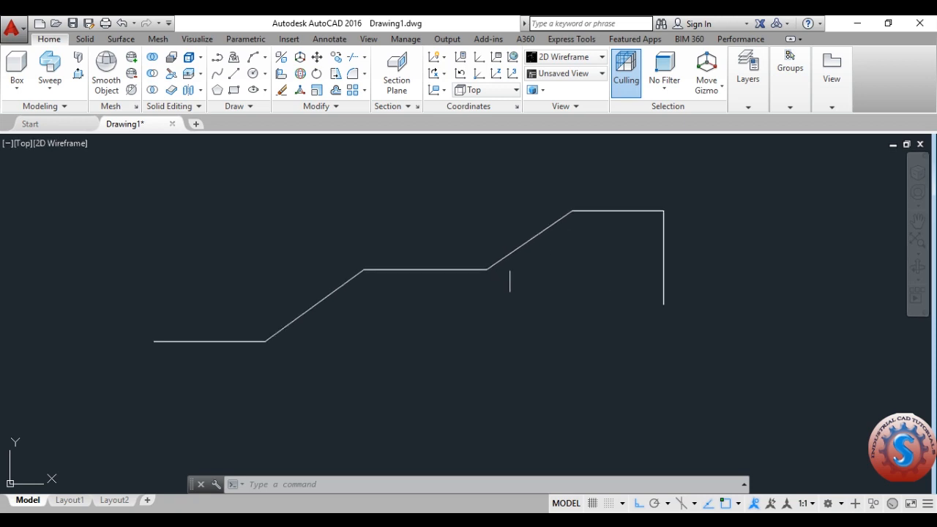
{"action": "scroll", "coordinate": [506, 268], "scroll_direction": "down", "scroll_amount": 2}
{"action": "middle_click_drag", "start_coordinate": [513, 278], "coordinate": [542, 278]}
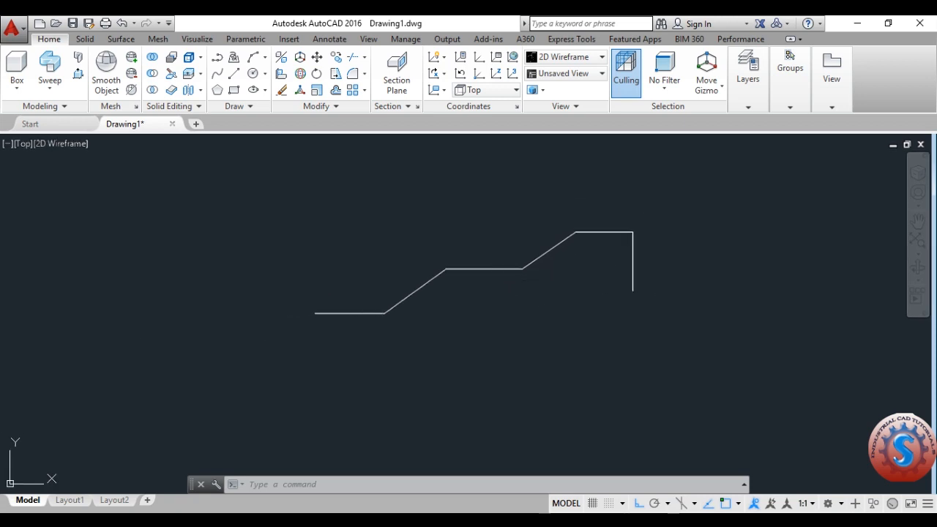
- Draw a small circle a short distance left of the polyline's lower starting end as the pipe profile
{"action": "key", "text": "Escape"}
{"action": "key", "text": "Escape"}
{"action": "key", "text": "Escape"}
{"action": "middle_click_drag", "start_coordinate": [310, 309], "coordinate": [295, 313]}
{"action": "type", "text": "c"}
{"action": "key", "text": "Return"}
{"action": "left_click", "coordinate": [235, 301]}
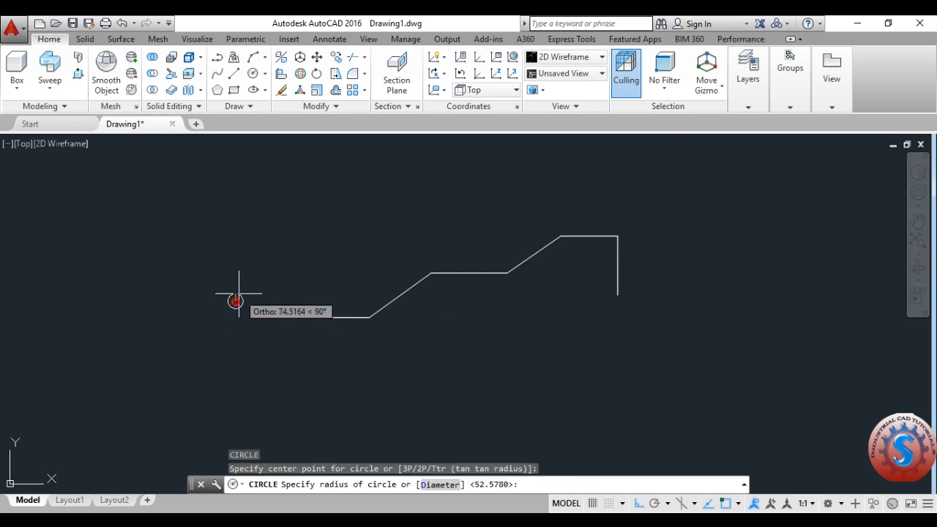
{"action": "left_click", "coordinate": [241, 293]}
- Sweep the circle along the 3D polyline to create a solid pipe
{"action": "scroll", "coordinate": [308, 278], "scroll_direction": "up", "scroll_amount": 4}
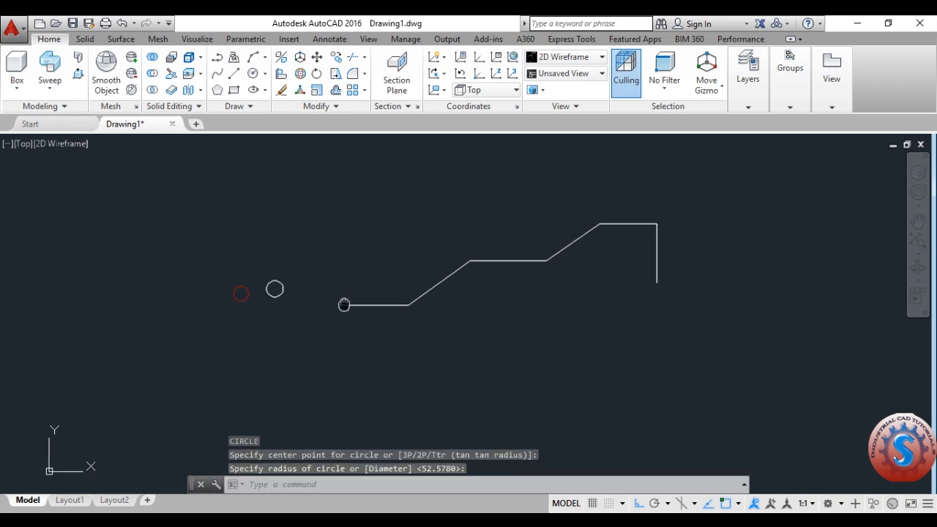
{"action": "scroll", "coordinate": [410, 319], "scroll_direction": "down", "scroll_amount": 4}
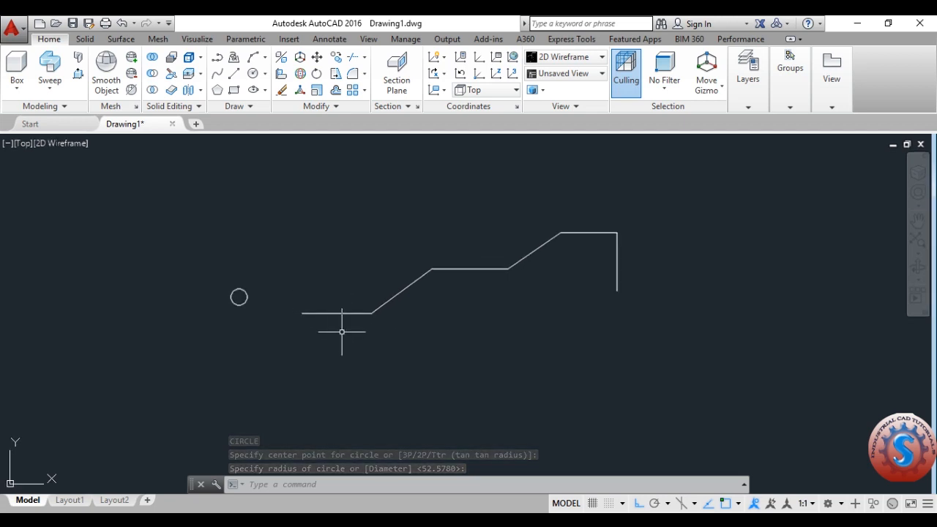
{"action": "left_click", "coordinate": [50, 86]}
{"action": "left_click", "coordinate": [70, 194]}
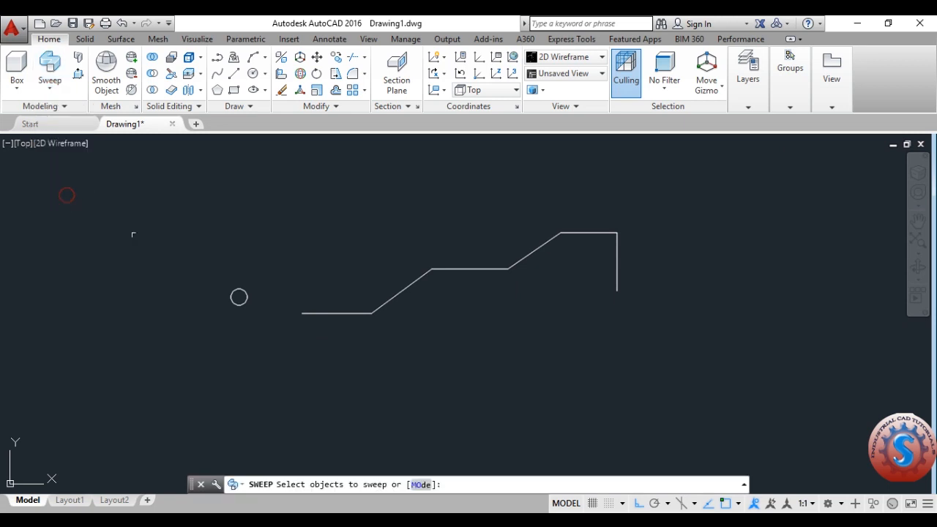
{"action": "left_click", "coordinate": [247, 300]}
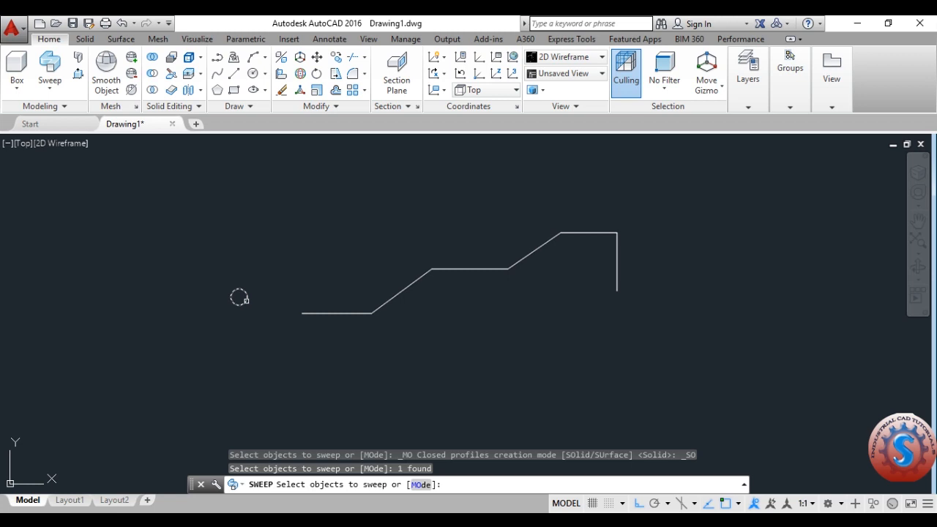
{"action": "key", "text": "Return"}
{"action": "left_click", "coordinate": [309, 314]}
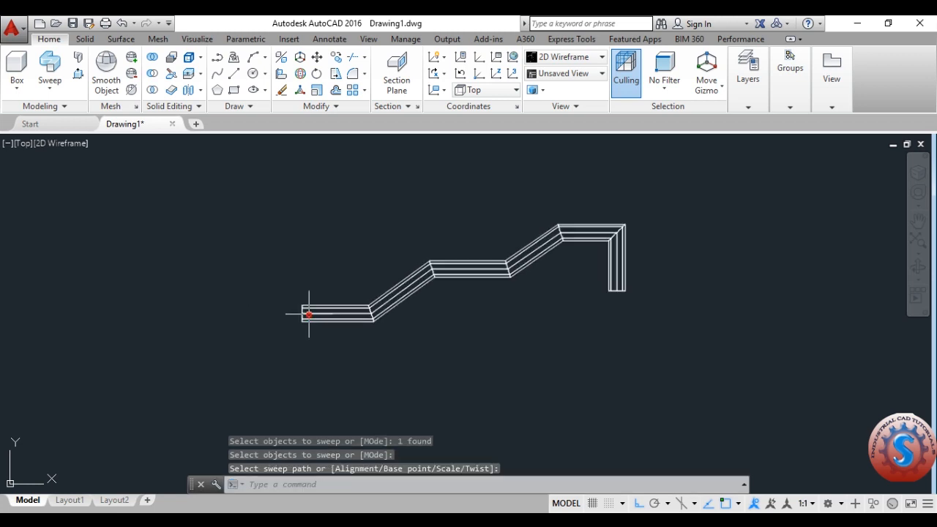
- Display the swept pipe in the Conceptual visual style
{"action": "scroll", "coordinate": [492, 268], "scroll_direction": "up", "scroll_amount": 2}
{"action": "scroll", "coordinate": [500, 274], "scroll_direction": "down", "scroll_amount": 4}
{"action": "scroll", "coordinate": [500, 275], "scroll_direction": "up", "scroll_amount": 3}
{"action": "middle_click_drag", "start_coordinate": [476, 269], "coordinate": [418, 272]}
{"action": "scroll", "coordinate": [418, 272], "scroll_direction": "down", "scroll_amount": 3}
{"action": "scroll", "coordinate": [418, 262], "scroll_direction": "up", "scroll_amount": 2}
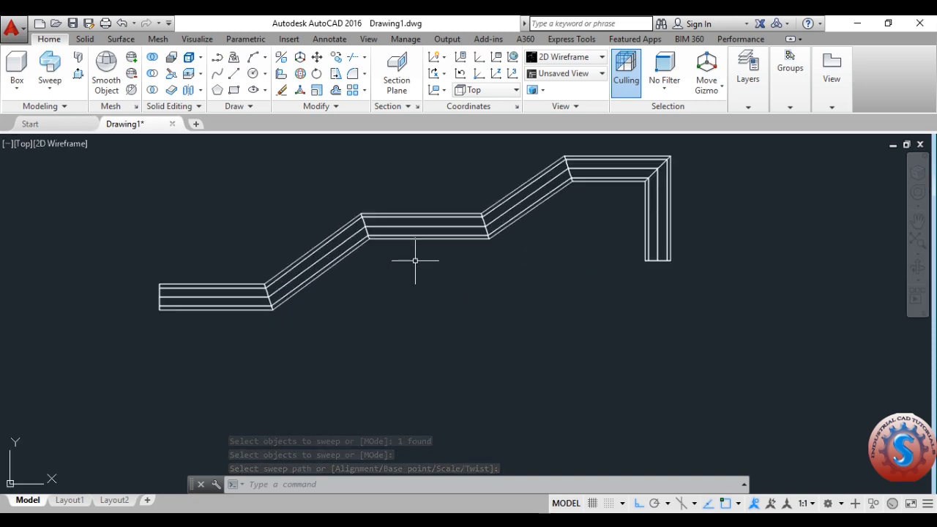
{"action": "left_click", "coordinate": [52, 144]}
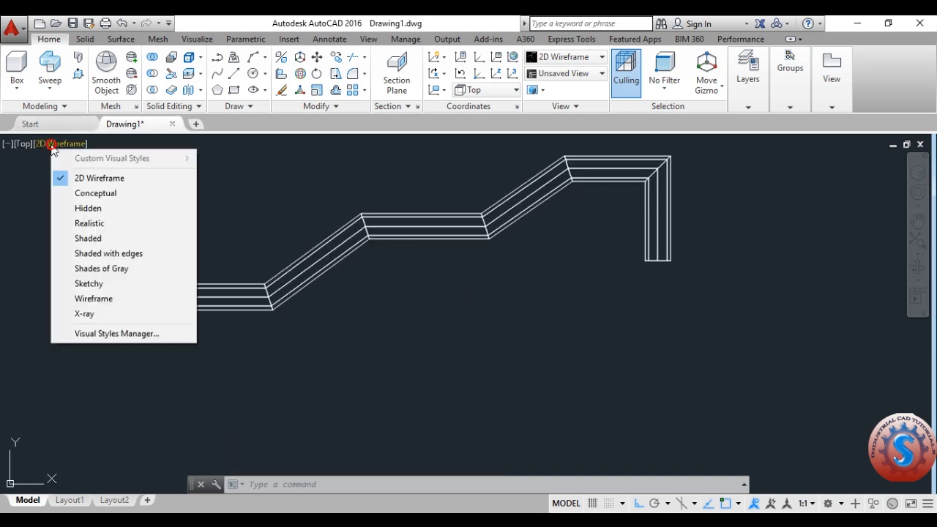
{"action": "left_click", "coordinate": [85, 194]}
{"action": "mouse_move", "coordinate": [205, 228]}
{"action": "middle_mouse_down"}
{"action": "mouse_move", "coordinate": [235, 260]}
{"action": "mouse_move", "coordinate": [297, 234]}
{"action": "middle_mouse_up"}
{"action": "scroll", "coordinate": [235, 260], "scroll_direction": "down", "scroll_amount": 4}
{"action": "scroll", "coordinate": [230, 245], "scroll_direction": "up", "scroll_amount": 2}
{"action": "scroll", "coordinate": [296, 231], "scroll_direction": "up", "scroll_amount": 2}
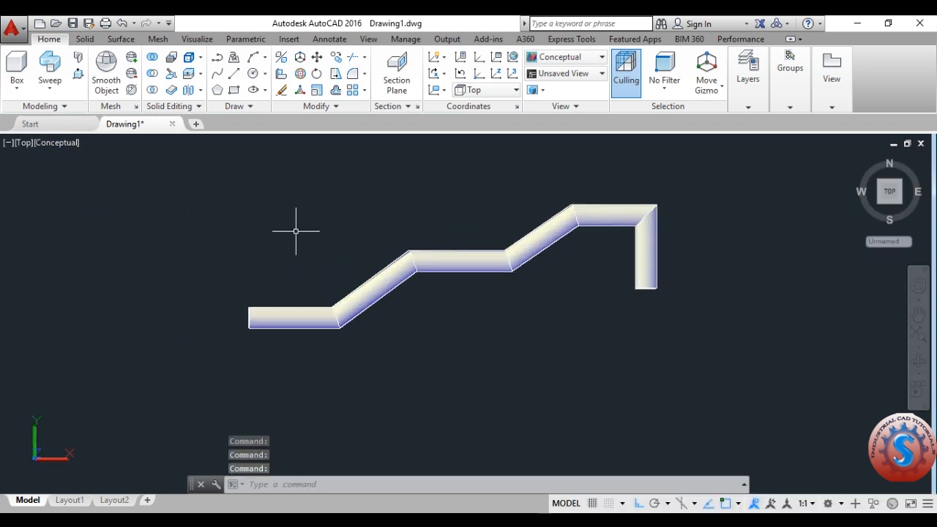
- Switch the model view to SW Isometric to show the pipe in three dimensions
{"action": "left_click", "coordinate": [25, 143]}
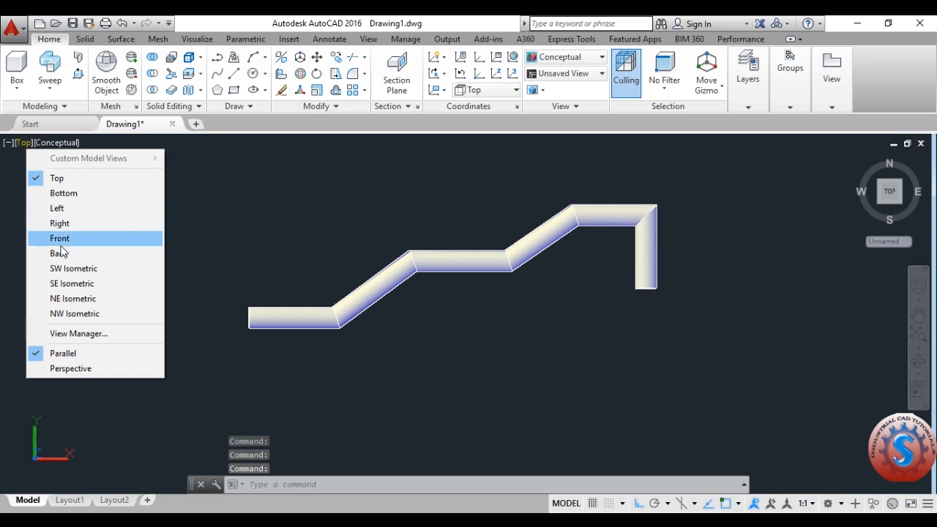
{"action": "left_click", "coordinate": [68, 269]}
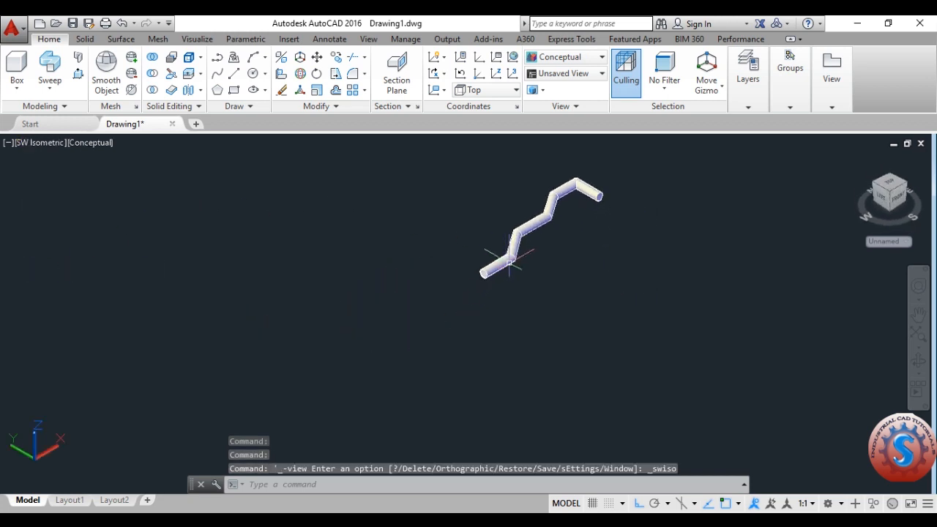
{"action": "middle_click_drag", "start_coordinate": [542, 208], "coordinate": [410, 231]}
{"action": "scroll", "coordinate": [410, 229], "scroll_direction": "up", "scroll_amount": 3}
{"action": "middle_click_drag", "start_coordinate": [457, 274], "coordinate": [425, 282]}
{"action": "scroll", "coordinate": [415, 202], "scroll_direction": "up", "scroll_amount": 3}
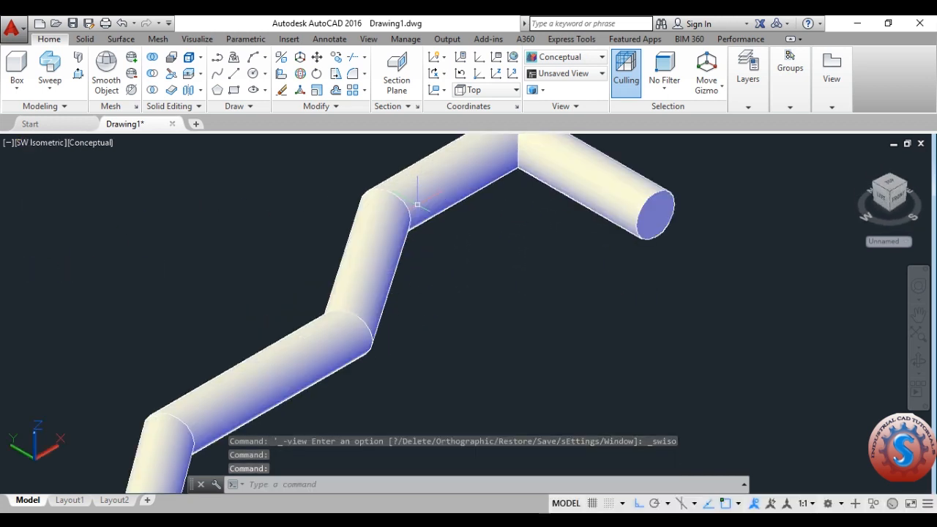
{"action": "scroll", "coordinate": [428, 242], "scroll_direction": "down", "scroll_amount": 6}
{"action": "scroll", "coordinate": [429, 235], "scroll_direction": "up", "scroll_amount": 3}
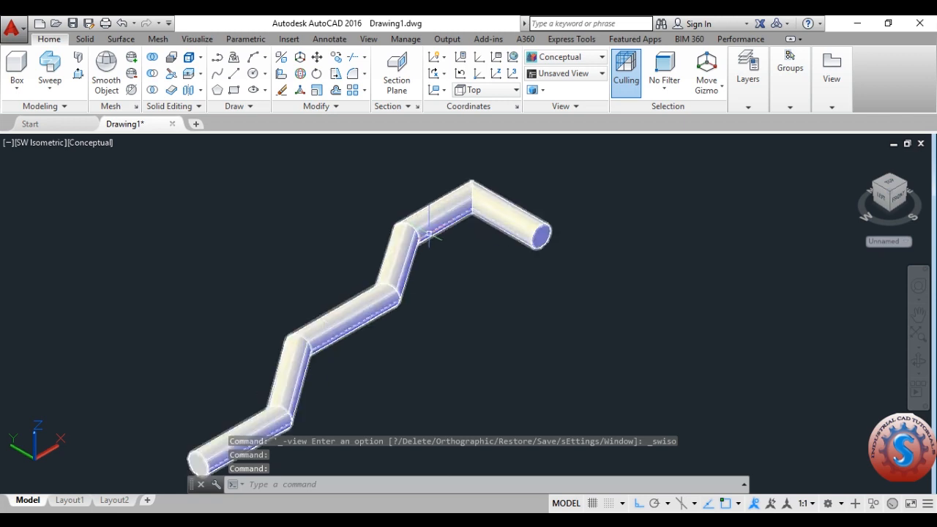
- Change the visual style to Wireframe and inspect the pipe's lower end and first bend
{"action": "left_click", "coordinate": [84, 144]}
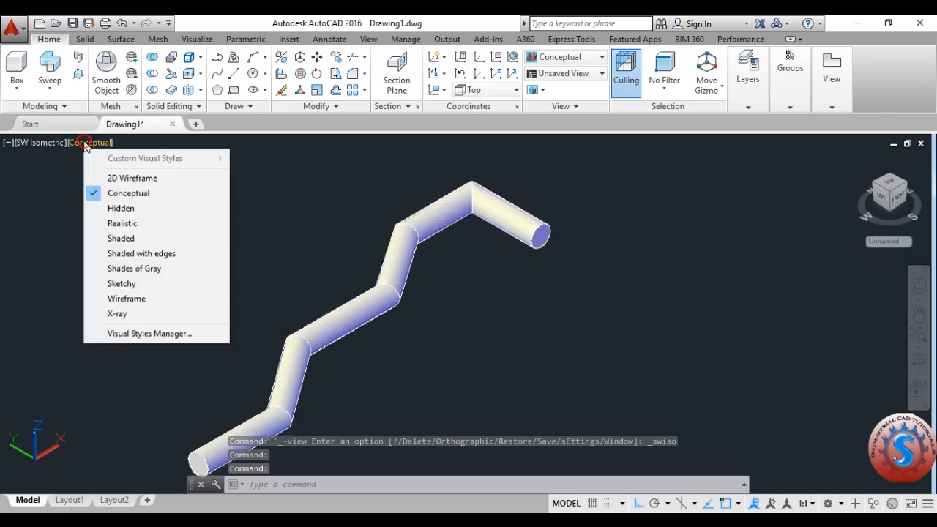
{"action": "left_click", "coordinate": [138, 300]}
{"action": "scroll", "coordinate": [325, 293], "scroll_direction": "down", "scroll_amount": 3}
{"action": "scroll", "coordinate": [293, 324], "scroll_direction": "up", "scroll_amount": 6}
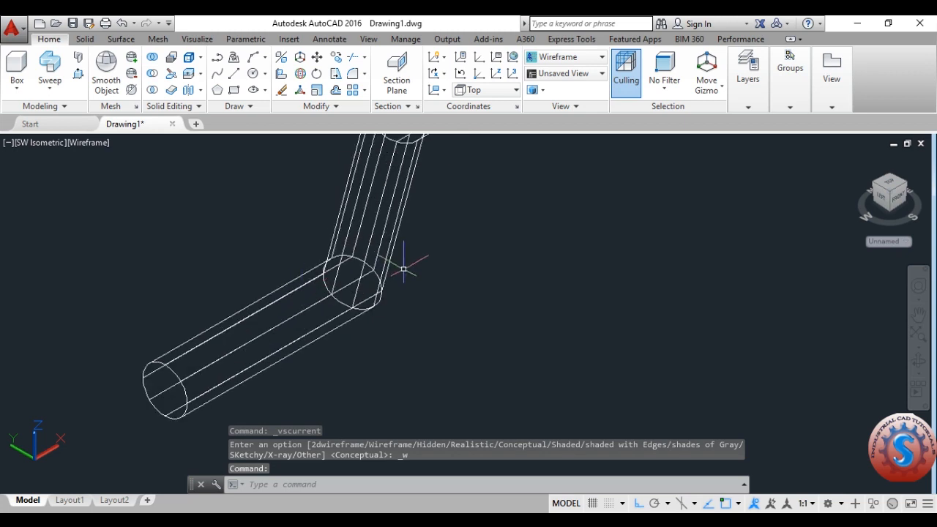
- Change the visual style back to Conceptual and fit the whole pipe in view
{"action": "scroll", "coordinate": [402, 273], "scroll_direction": "down", "scroll_amount": 5}
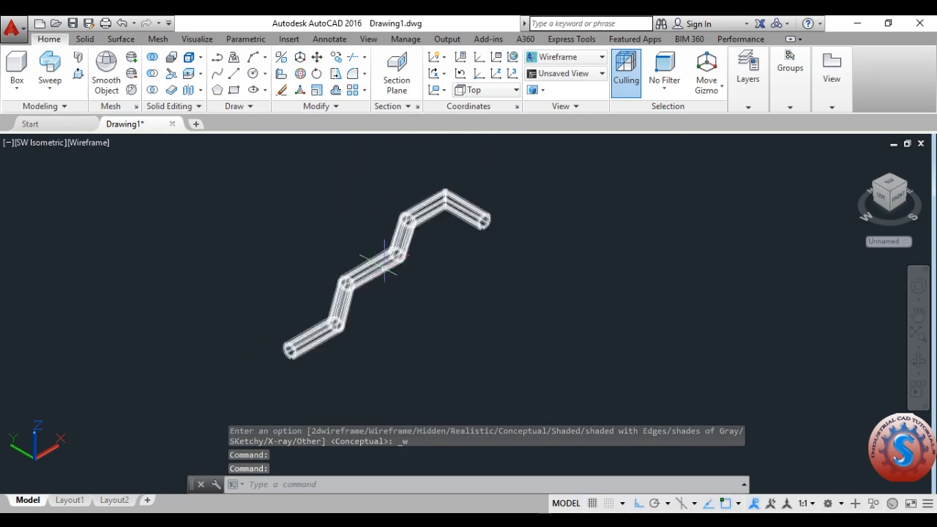
{"action": "left_click", "coordinate": [80, 142]}
{"action": "left_click", "coordinate": [112, 190]}
{"action": "scroll", "coordinate": [435, 281], "scroll_direction": "up", "scroll_amount": 2}
{"action": "middle_click_drag", "start_coordinate": [426, 285], "coordinate": [339, 289]}
{"action": "scroll", "coordinate": [337, 286], "scroll_direction": "down", "scroll_amount": 5}
{"action": "middle_click_drag", "start_coordinate": [327, 281], "coordinate": [365, 276]}
{"action": "scroll", "coordinate": [325, 305], "scroll_direction": "up", "scroll_amount": 6}
{"action": "scroll", "coordinate": [342, 292], "scroll_direction": "down", "scroll_amount": 2}
{"action": "scroll", "coordinate": [345, 299], "scroll_direction": "up", "scroll_amount": 2}
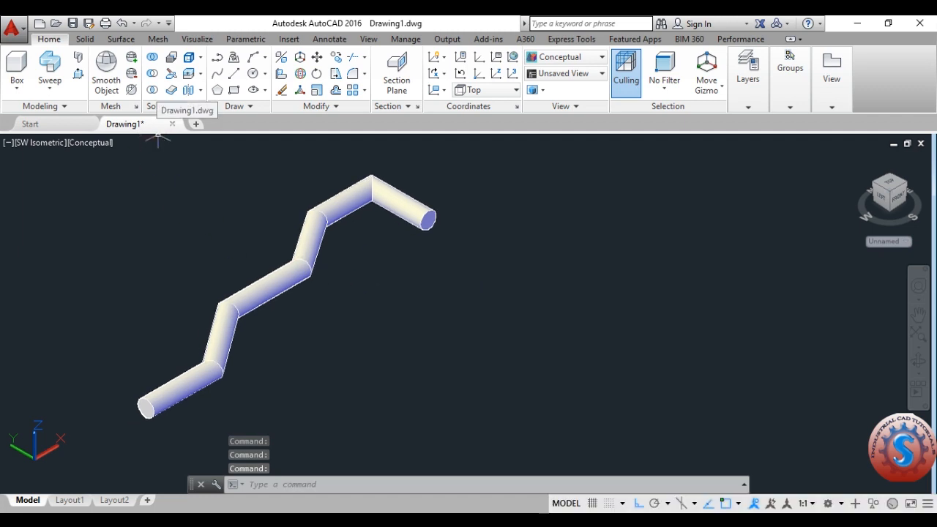
- Draw a tapering vertical helix beside the pipe with a base radius of about 872 and a top radius of about 290
{"action": "left_click", "coordinate": [256, 106]}
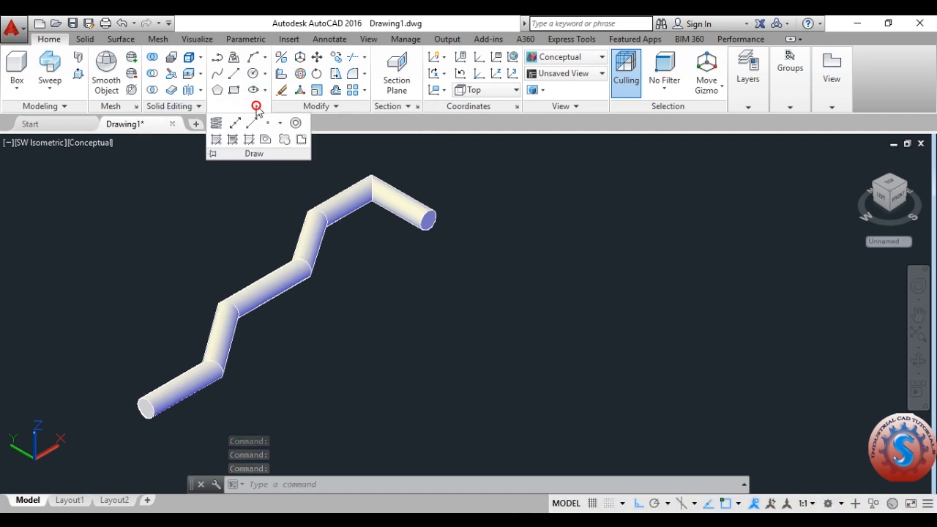
{"action": "left_click", "coordinate": [216, 124]}
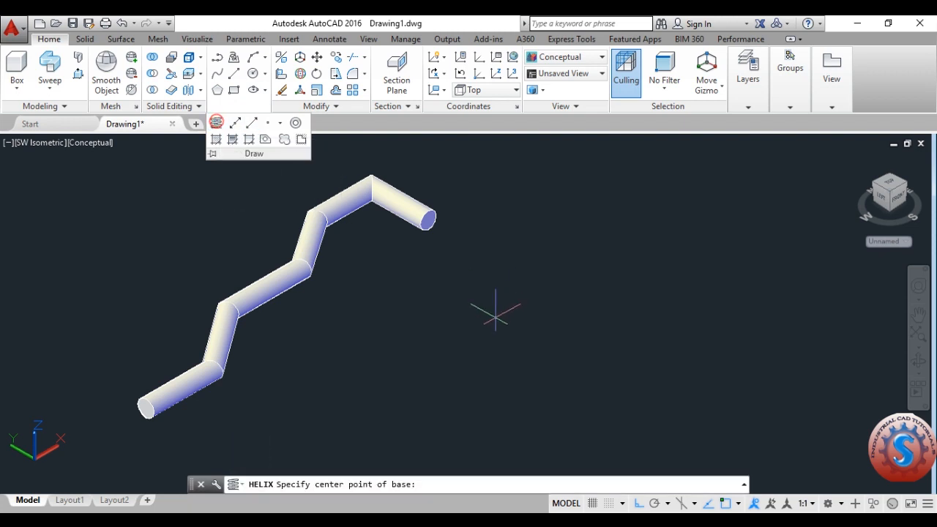
{"action": "scroll", "coordinate": [429, 307], "scroll_direction": "down", "scroll_amount": 3}
{"action": "scroll", "coordinate": [385, 291], "scroll_direction": "up", "scroll_amount": 2}
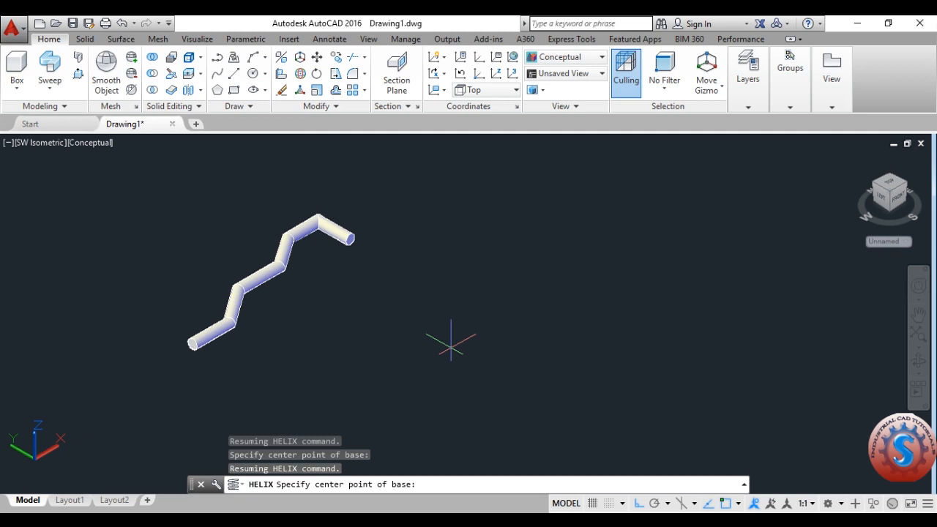
{"action": "left_click", "coordinate": [439, 329]}
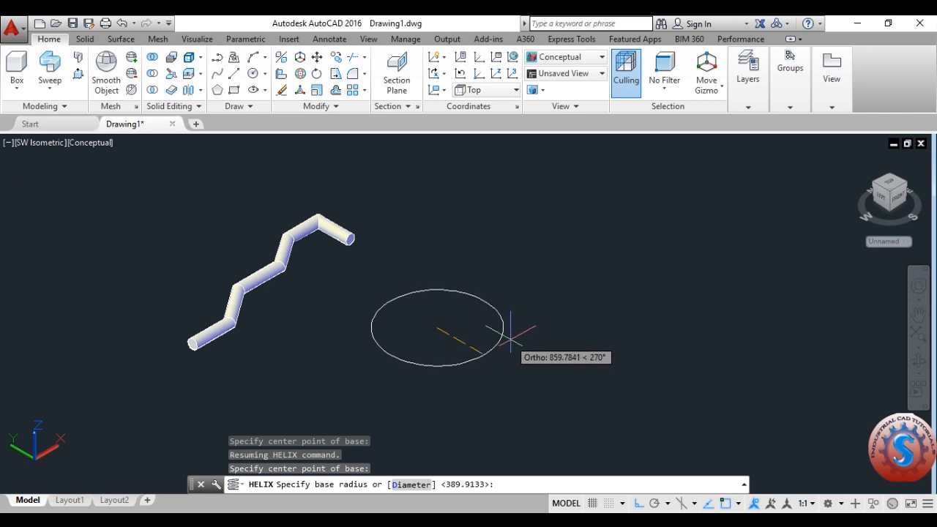
{"action": "left_click", "coordinate": [503, 326]}
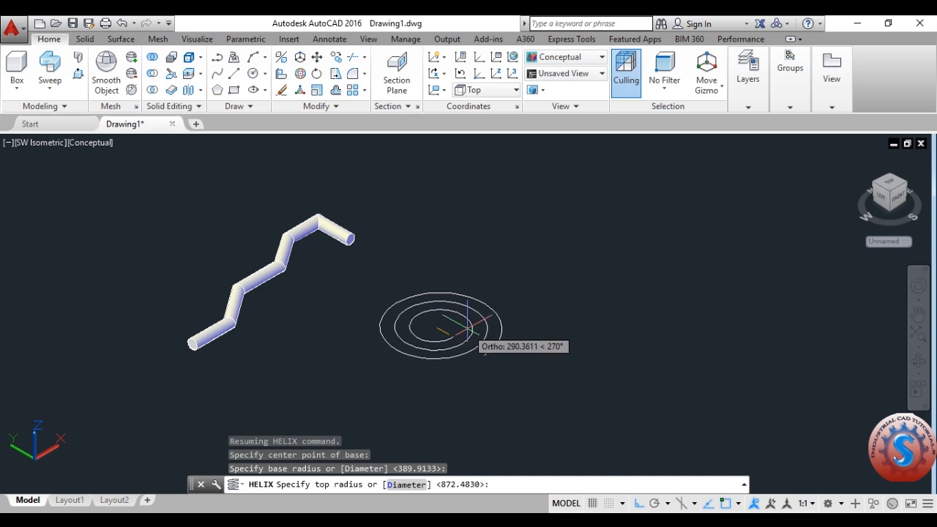
{"action": "left_click", "coordinate": [466, 333]}
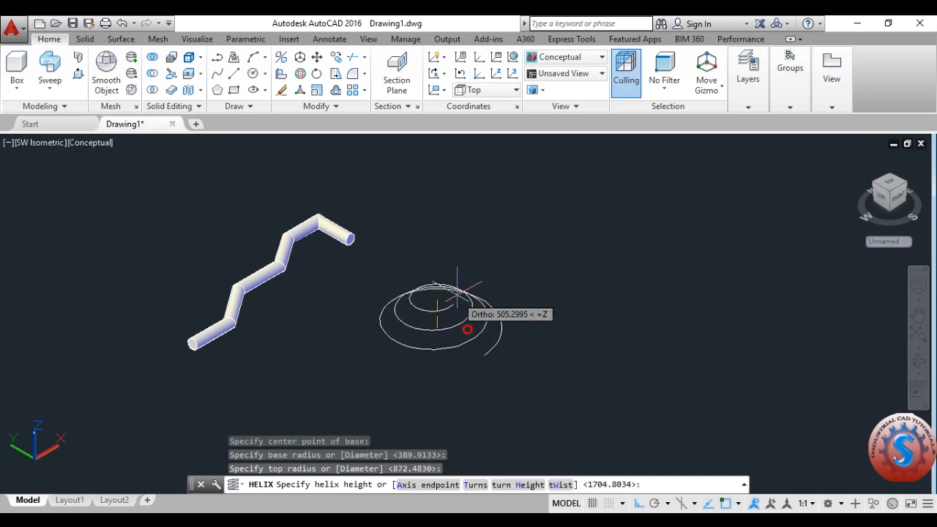
{"action": "left_click", "coordinate": [442, 178]}
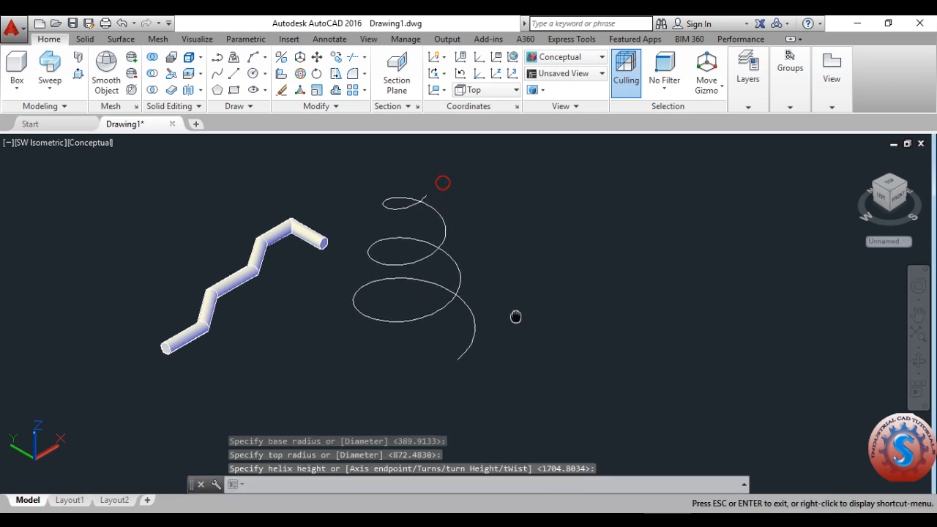
{"action": "mouse_move", "coordinate": [521, 341]}
{"action": "middle_mouse_down"}
{"action": "mouse_move", "coordinate": [519, 330]}
{"action": "mouse_move", "coordinate": [504, 332]}
{"action": "mouse_move", "coordinate": [498, 349]}
{"action": "middle_mouse_up"}
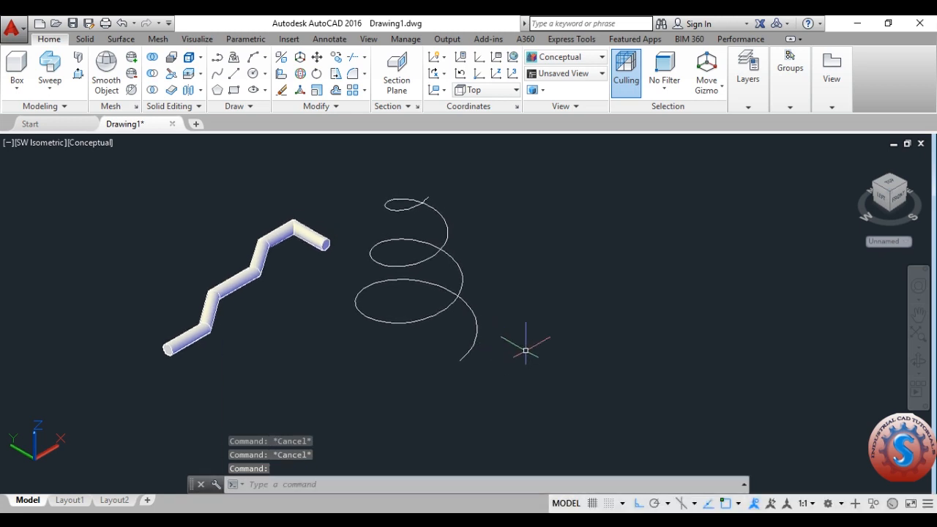
- Try a circle of about 172 radius centred on the helix's lower end in the horizontal plane, and delete it
{"action": "key", "text": "Escape"}
{"action": "type", "text": "c"}
{"action": "key", "text": "Return"}
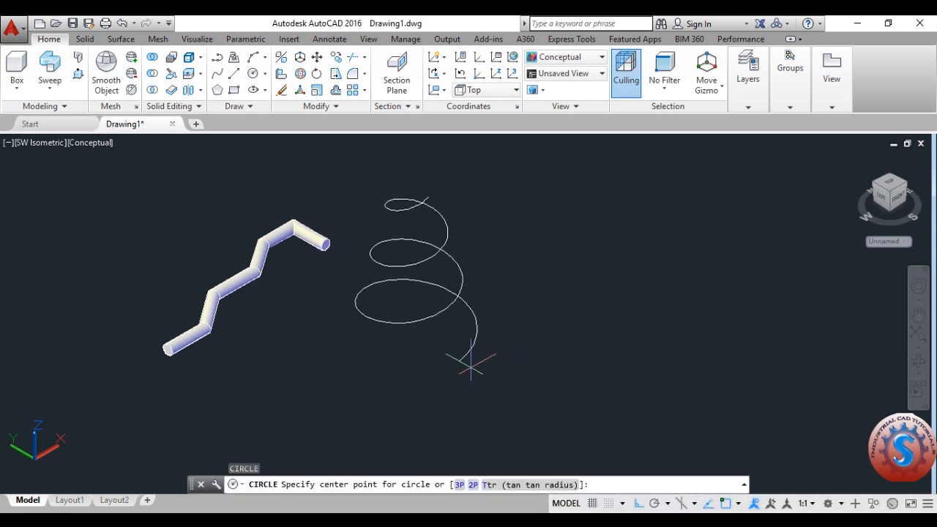
{"action": "left_click", "coordinate": [459, 360]}
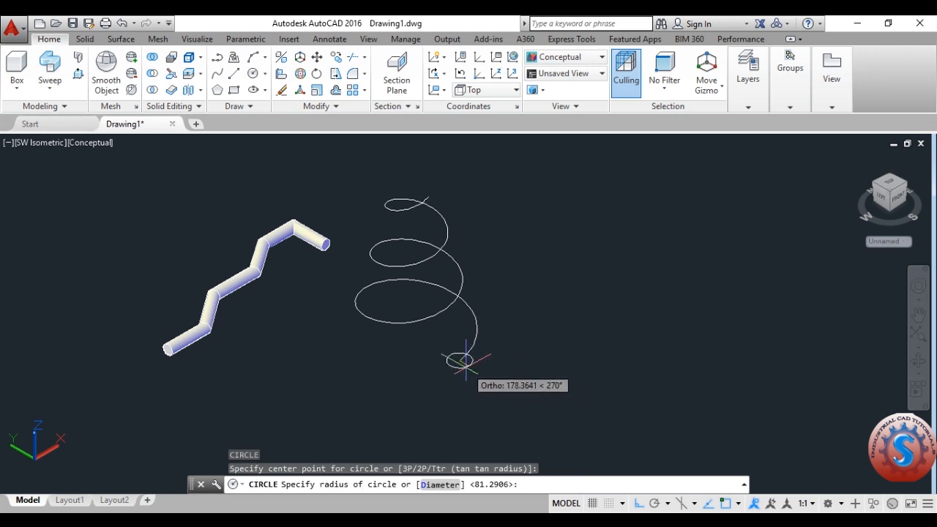
{"action": "left_click", "coordinate": [467, 367]}
{"action": "scroll", "coordinate": [482, 381], "scroll_direction": "up", "scroll_amount": 4}
{"action": "left_click", "coordinate": [481, 381]}
{"action": "key", "text": "Delete"}
{"action": "scroll", "coordinate": [458, 347], "scroll_direction": "down", "scroll_amount": 4}
{"action": "key", "text": "Escape"}
{"action": "scroll", "coordinate": [477, 323], "scroll_direction": "up", "scroll_amount": 2}
{"action": "middle_click_drag", "start_coordinate": [538, 303], "coordinate": [549, 297]}
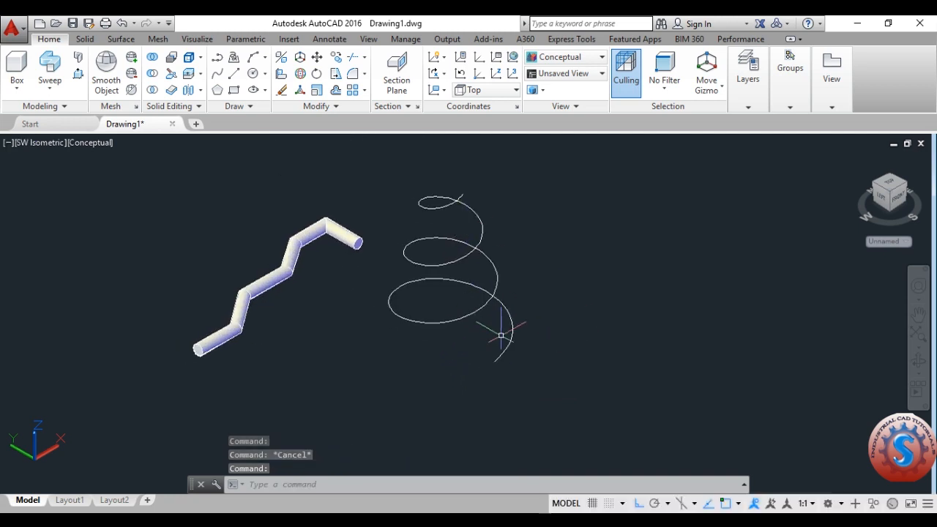
- View the helix in the Top and Bottom model views and switch to the Right view
{"action": "middle_click_drag", "start_coordinate": [501, 335], "coordinate": [480, 347]}
{"action": "middle_click_drag", "start_coordinate": [576, 378], "coordinate": [590, 366]}
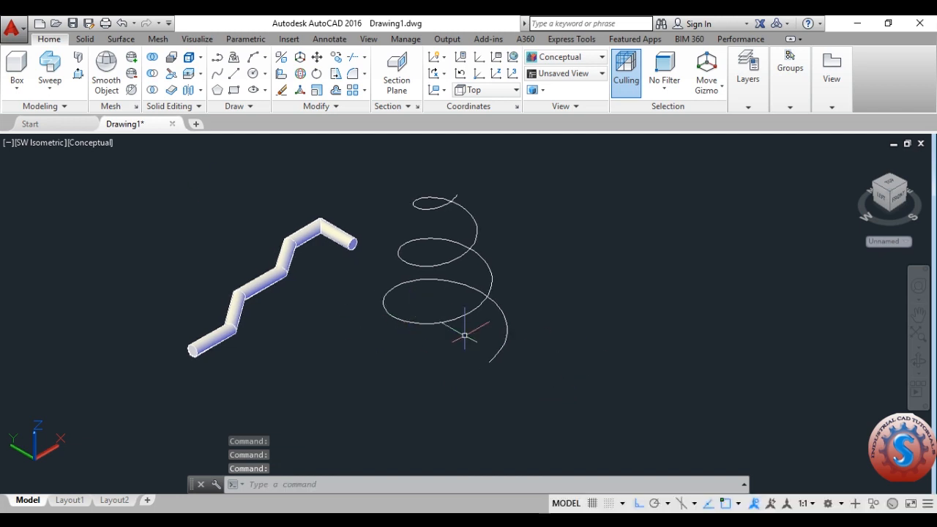
{"action": "left_click", "coordinate": [35, 146]}
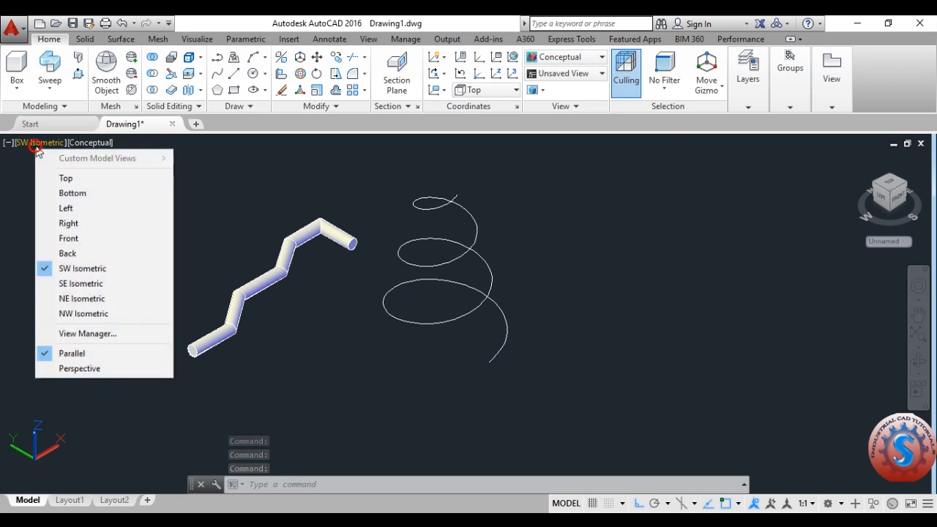
{"action": "left_click", "coordinate": [66, 178]}
{"action": "left_click", "coordinate": [24, 142]}
{"action": "left_click", "coordinate": [64, 194]}
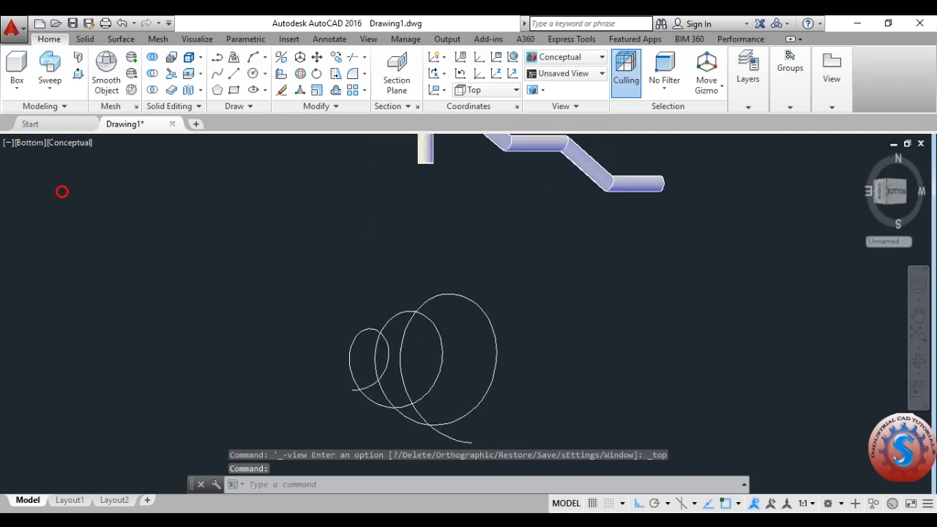
{"action": "left_click", "coordinate": [32, 144]}
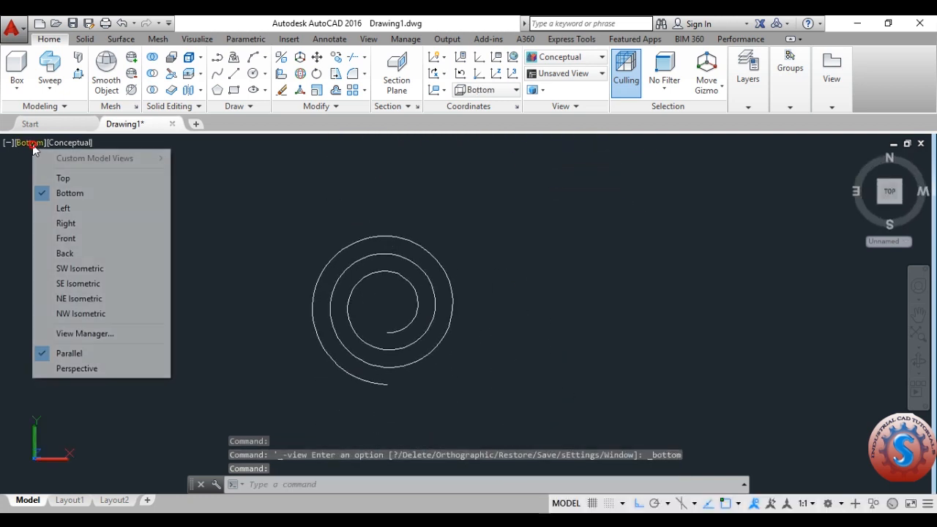
{"action": "left_click", "coordinate": [66, 224]}
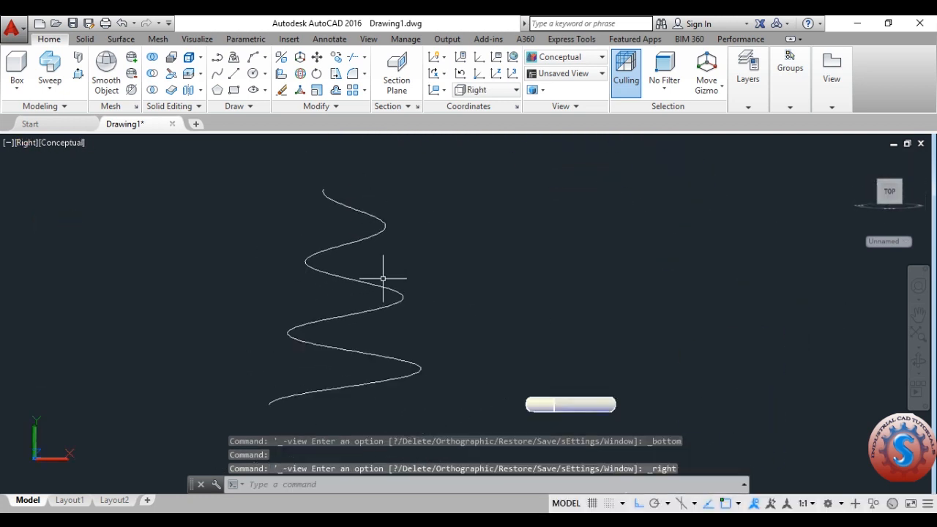
- Draw a circle of about 70 radius centred on the helix's lower endpoint
{"action": "type", "text": "c"}
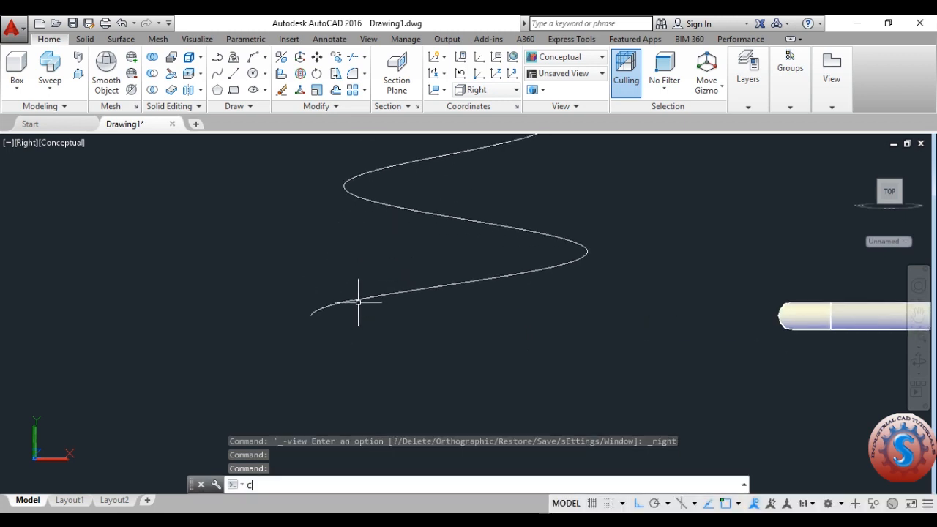
{"action": "key", "text": "Return"}
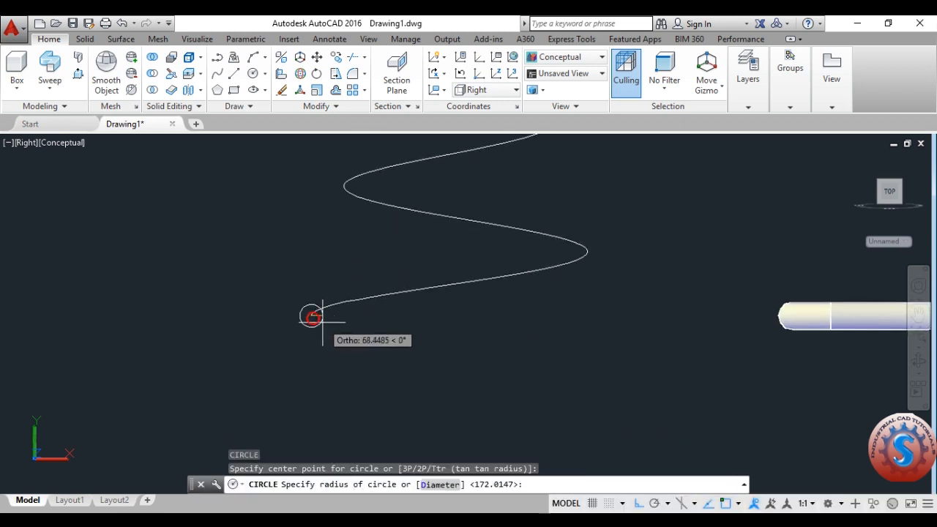
{"action": "left_click", "coordinate": [325, 321]}
{"action": "scroll", "coordinate": [325, 323], "scroll_direction": "down", "scroll_amount": 4}
{"action": "scroll", "coordinate": [363, 320], "scroll_direction": "up", "scroll_amount": 2}
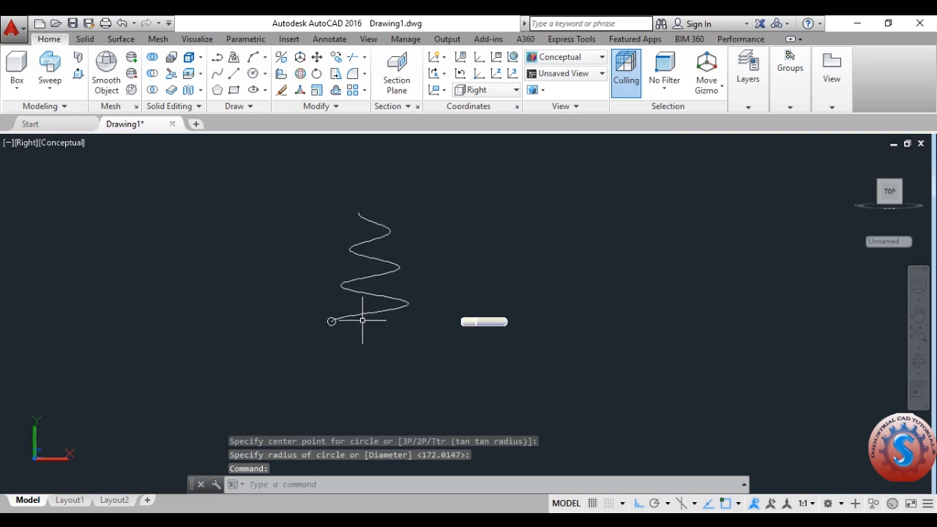
- Return the model view to SW Isometric, with the pipe, helix and profile circle in view
{"action": "left_click", "coordinate": [23, 144]}
{"action": "left_click", "coordinate": [79, 268]}
{"action": "scroll", "coordinate": [461, 322], "scroll_direction": "up", "scroll_amount": 6}
{"action": "middle_click_drag", "start_coordinate": [568, 338], "coordinate": [508, 336]}
{"action": "left_click", "coordinate": [300, 485]}
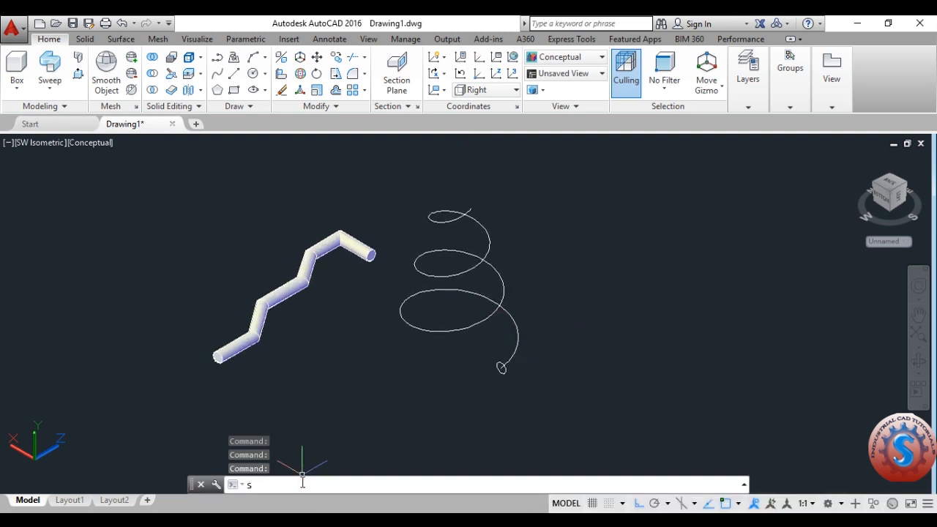
{"action": "type", "text": "SWEEP"}
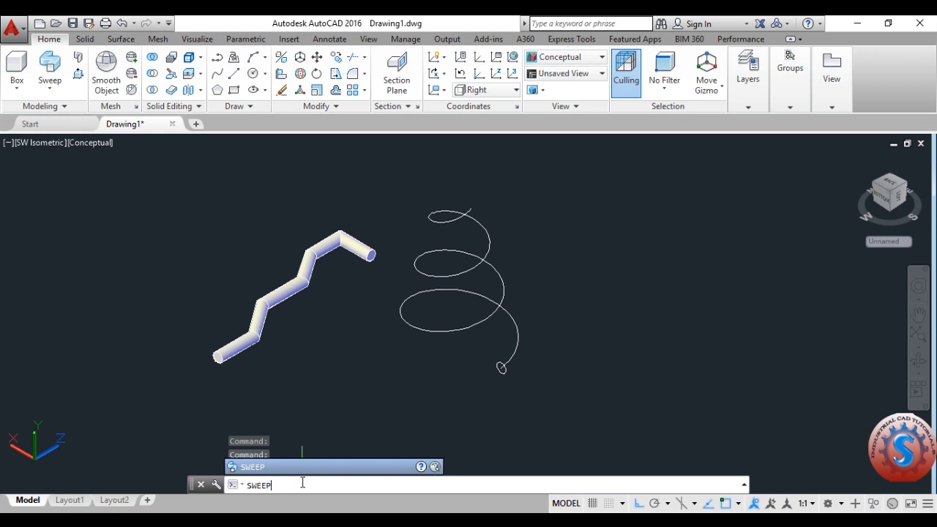
{"action": "key", "text": "Escape"}
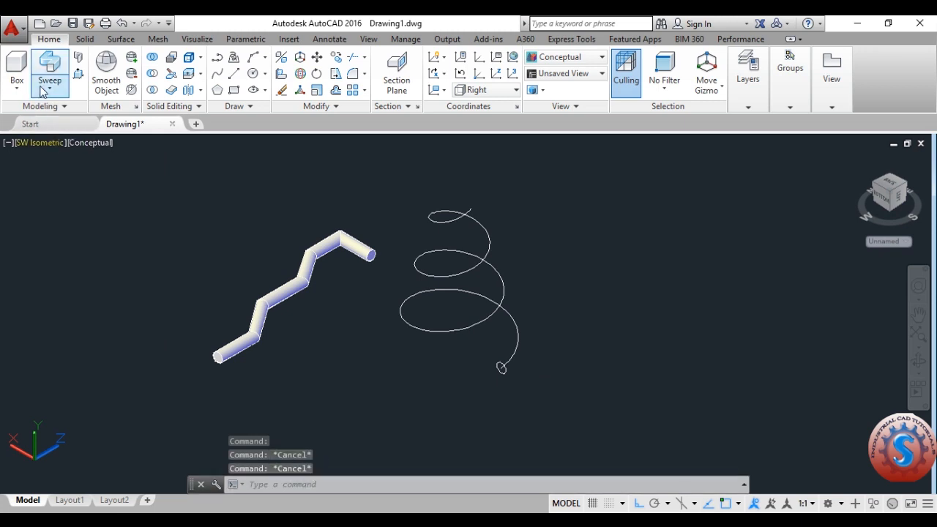
- Sweep the small circle along the helix to create a solid spring coil
{"action": "left_click", "coordinate": [48, 90]}
{"action": "left_click", "coordinate": [70, 193]}
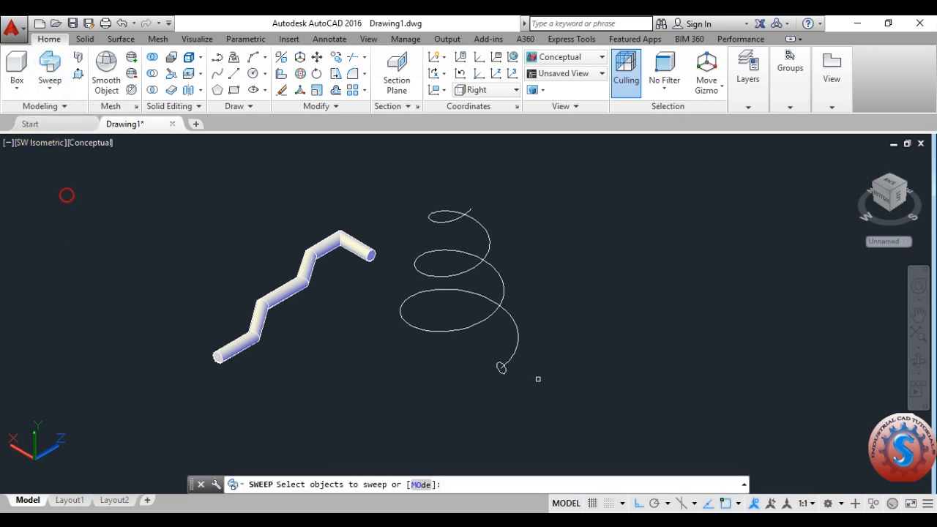
{"action": "scroll", "coordinate": [505, 370], "scroll_direction": "up", "scroll_amount": 3}
{"action": "left_click", "coordinate": [487, 371]}
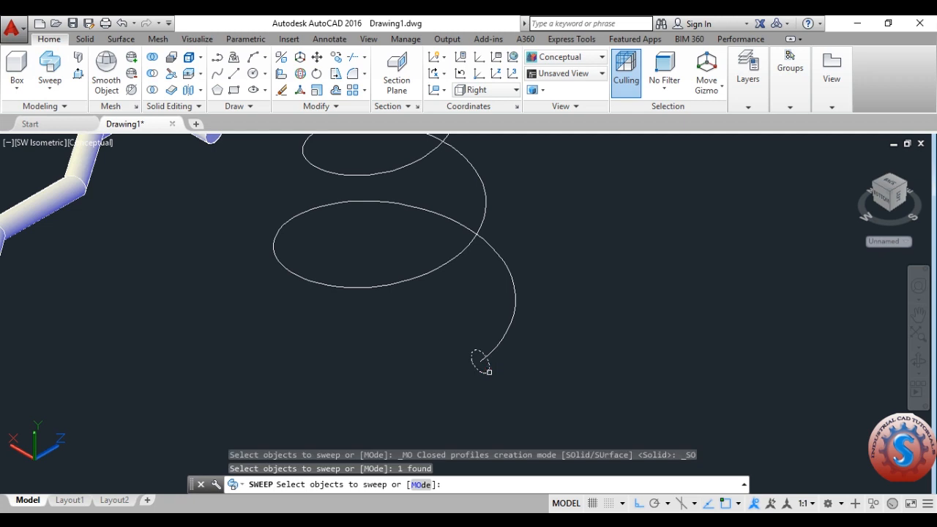
{"action": "key", "text": "Return"}
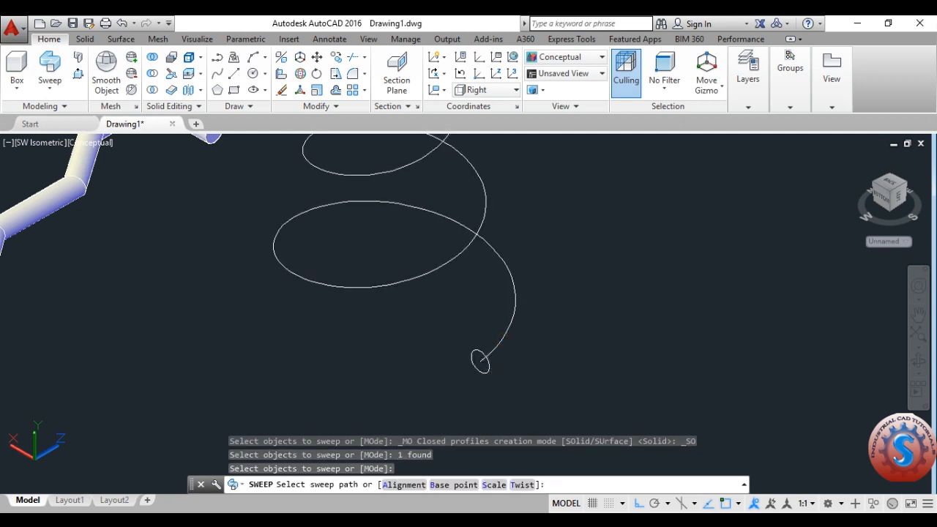
{"action": "left_click", "coordinate": [502, 337]}
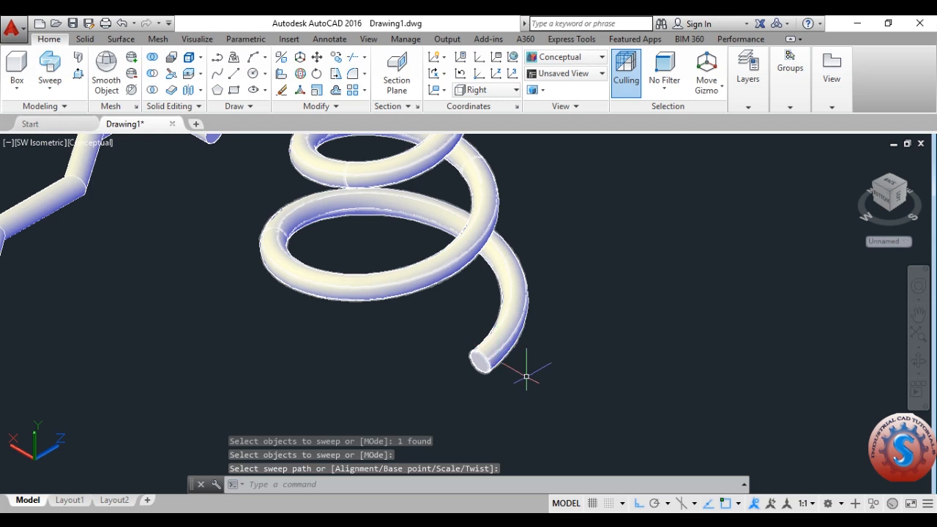
- Examine the swept helical coil and the stepped pipe up close and from a distance
{"action": "scroll", "coordinate": [506, 373], "scroll_direction": "down", "scroll_amount": 4}
{"action": "scroll", "coordinate": [467, 301], "scroll_direction": "up", "scroll_amount": 6}
{"action": "middle_click_drag", "start_coordinate": [523, 326], "coordinate": [469, 271]}
{"action": "scroll", "coordinate": [469, 318], "scroll_direction": "down", "scroll_amount": 8}
{"action": "middle_click_drag", "start_coordinate": [483, 331], "coordinate": [446, 356]}
{"action": "scroll", "coordinate": [445, 323], "scroll_direction": "up", "scroll_amount": 4}
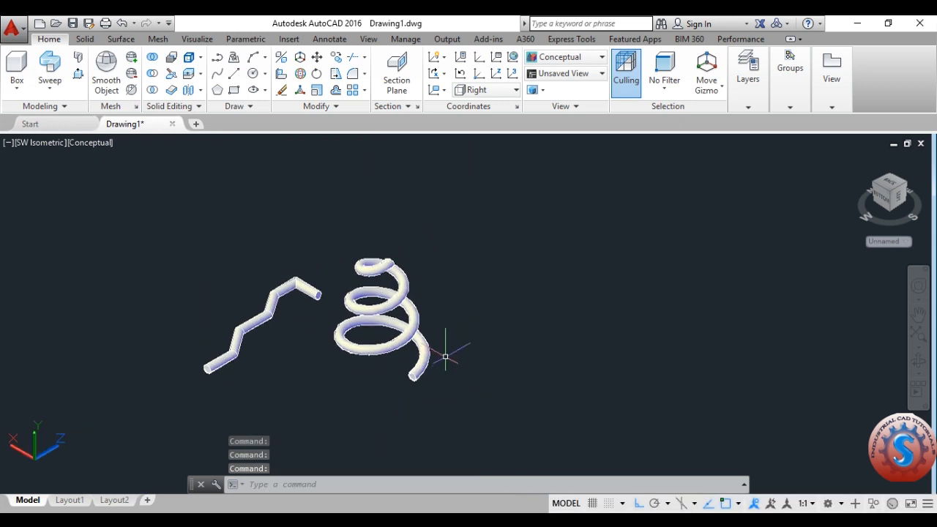
{"action": "scroll", "coordinate": [440, 343], "scroll_direction": "up", "scroll_amount": 2}
{"action": "scroll", "coordinate": [381, 299], "scroll_direction": "down", "scroll_amount": 3}
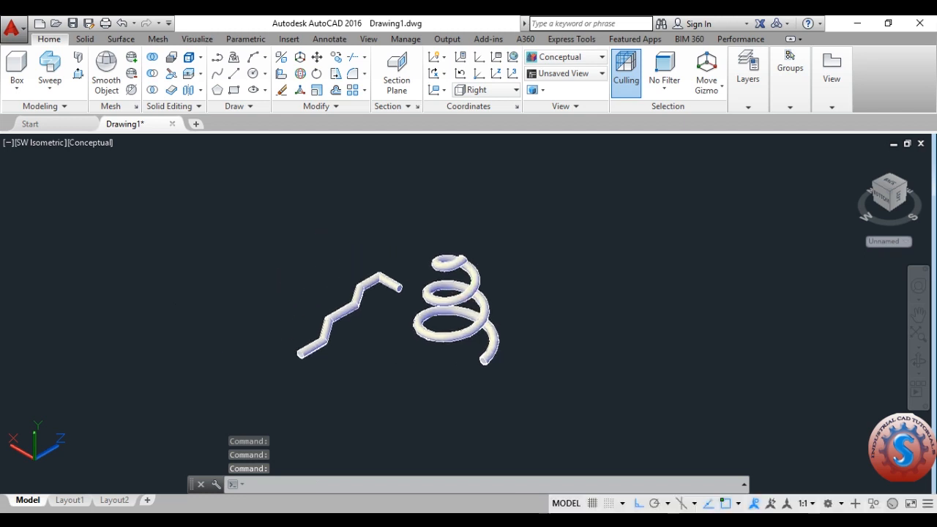
{"action": "scroll", "coordinate": [423, 293], "scroll_direction": "up", "scroll_amount": 4}
{"action": "middle_click_drag", "start_coordinate": [468, 350], "coordinate": [450, 348]}
{"action": "scroll", "coordinate": [450, 348], "scroll_direction": "up", "scroll_amount": 2}
{"action": "scroll", "coordinate": [444, 289], "scroll_direction": "down", "scroll_amount": 6}
{"action": "scroll", "coordinate": [443, 284], "scroll_direction": "up", "scroll_amount": 4}
{"action": "mouse_move", "coordinate": [444, 283]}
{"action": "middle_mouse_down"}
{"action": "mouse_move", "coordinate": [438, 298]}
{"action": "mouse_move", "coordinate": [449, 268]}
{"action": "middle_mouse_up"}
{"action": "scroll", "coordinate": [369, 285], "scroll_direction": "up", "scroll_amount": 2}
{"action": "scroll", "coordinate": [368, 289], "scroll_direction": "down", "scroll_amount": 5}
{"action": "scroll", "coordinate": [371, 300], "scroll_direction": "up", "scroll_amount": 2}
{"action": "middle_click_drag", "start_coordinate": [374, 303], "coordinate": [403, 353]}
{"action": "middle_click_drag", "start_coordinate": [513, 345], "coordinate": [500, 303]}
{"action": "scroll", "coordinate": [542, 306], "scroll_direction": "up", "scroll_amount": 3}
{"action": "scroll", "coordinate": [524, 311], "scroll_direction": "down", "scroll_amount": 5}
{"action": "scroll", "coordinate": [512, 314], "scroll_direction": "up", "scroll_amount": 3}
{"action": "scroll", "coordinate": [511, 295], "scroll_direction": "down", "scroll_amount": 2}
{"action": "scroll", "coordinate": [511, 299], "scroll_direction": "up", "scroll_amount": 1}
{"action": "scroll", "coordinate": [506, 296], "scroll_direction": "down", "scroll_amount": 5}
{"action": "scroll", "coordinate": [505, 297], "scroll_direction": "up", "scroll_amount": 4}
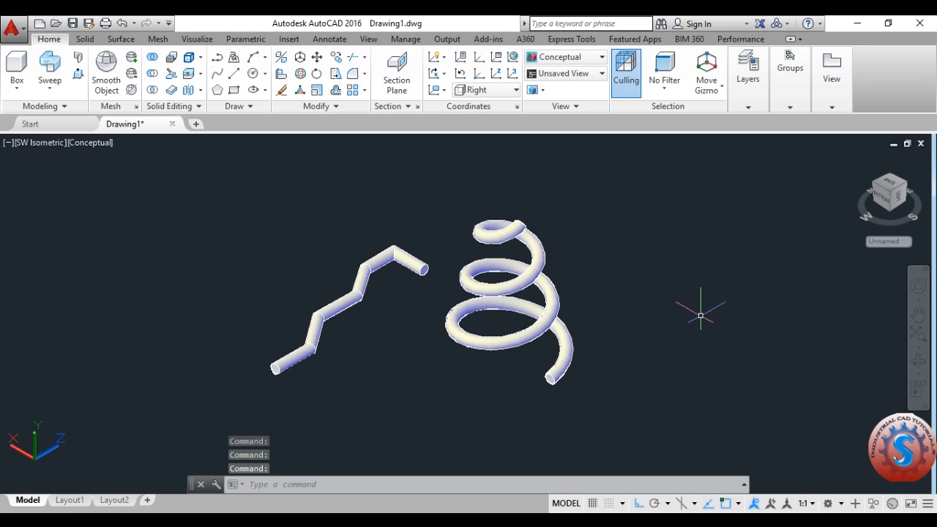